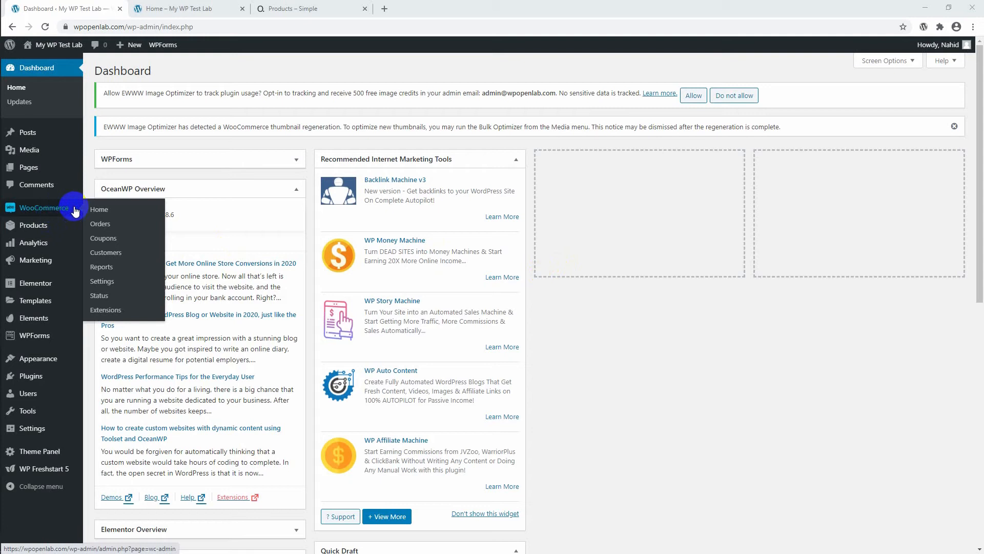
Open the WooCommerce general settings and review the store address fields.
{"action": "left_click", "coordinate": [97, 214]}
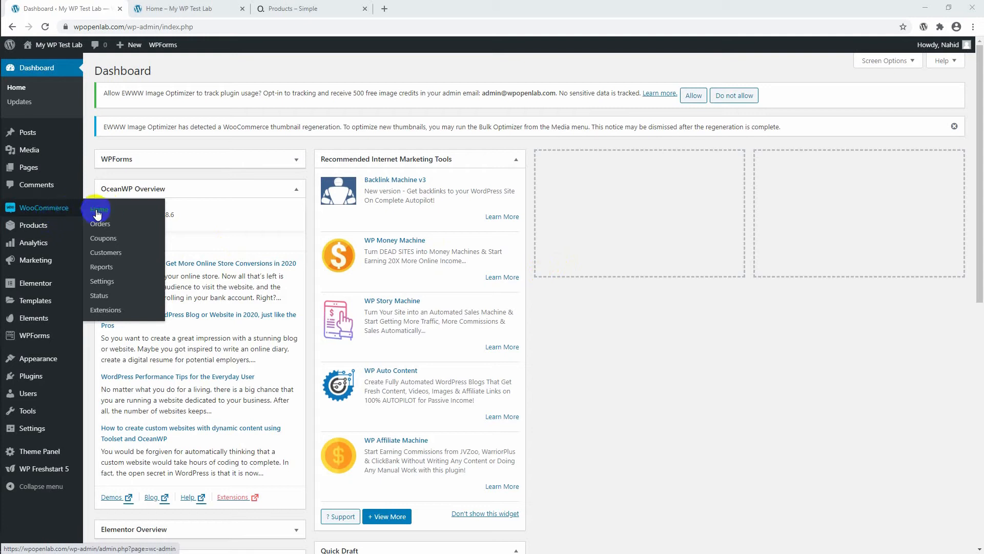
{"action": "left_click", "coordinate": [103, 282]}
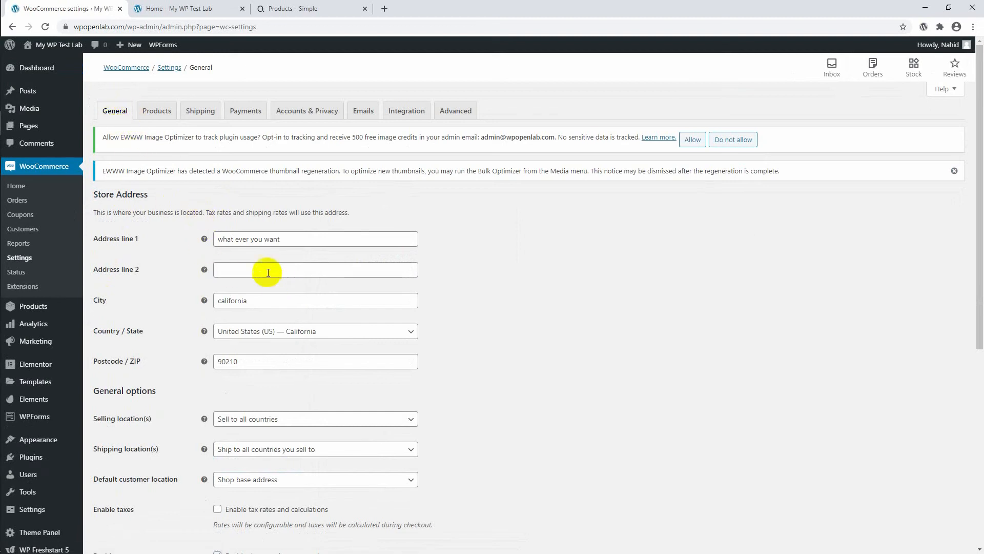
{"action": "scroll", "coordinate": [180, 242], "scroll_direction": "down", "scroll_amount": 1}
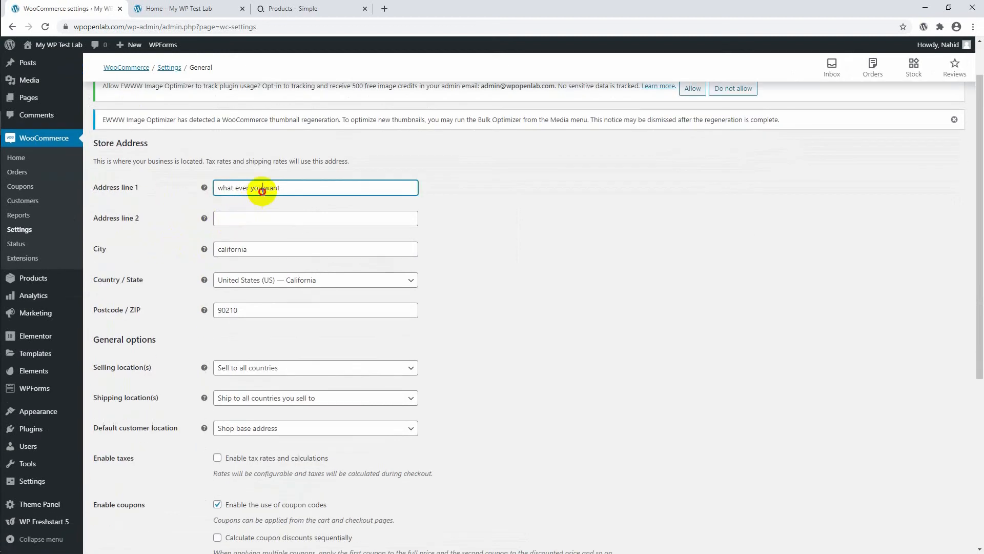
{"action": "left_click", "coordinate": [375, 213]}
{"action": "scroll", "coordinate": [155, 199], "scroll_direction": "down", "scroll_amount": 2}
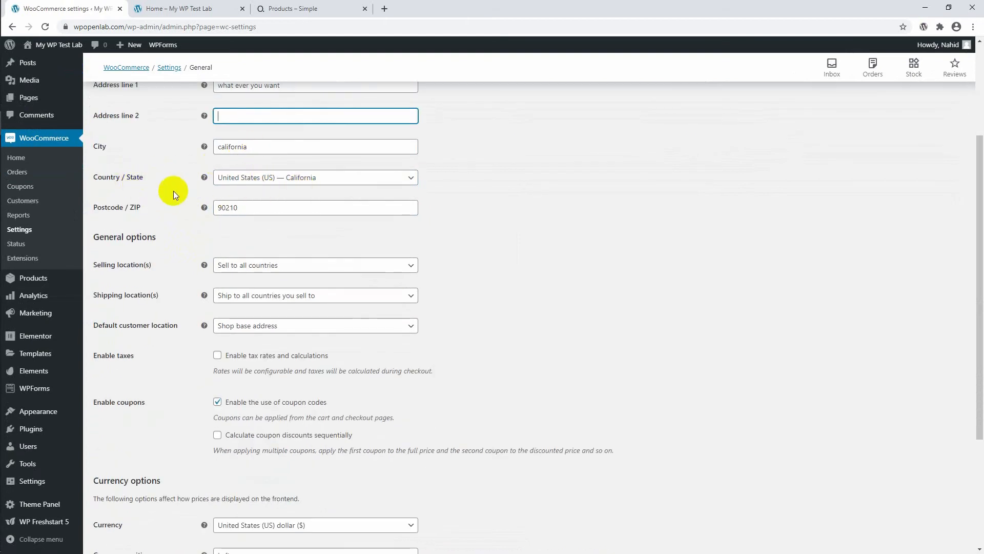
{"action": "scroll", "coordinate": [174, 190], "scroll_direction": "down", "scroll_amount": 1}
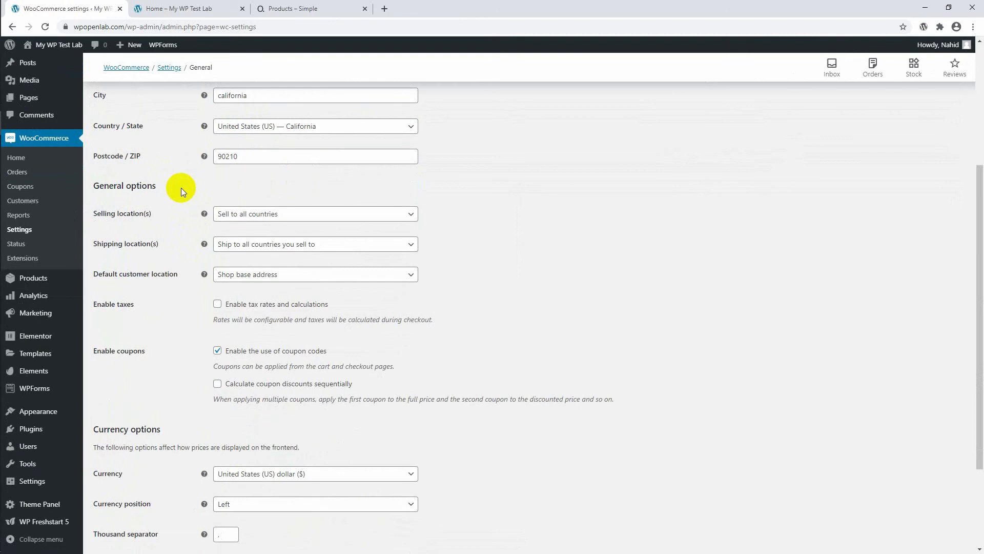
Review the selling location choices and the shipping location setting in the general options.
{"action": "scroll", "coordinate": [181, 188], "scroll_direction": "down", "scroll_amount": 1}
{"action": "left_click", "coordinate": [266, 163]}
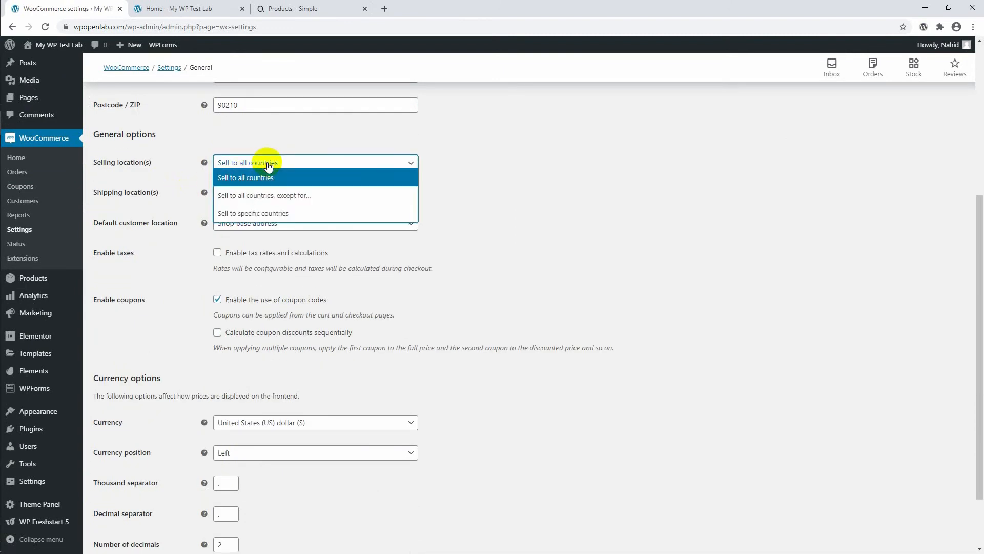
{"action": "left_click", "coordinate": [267, 164]}
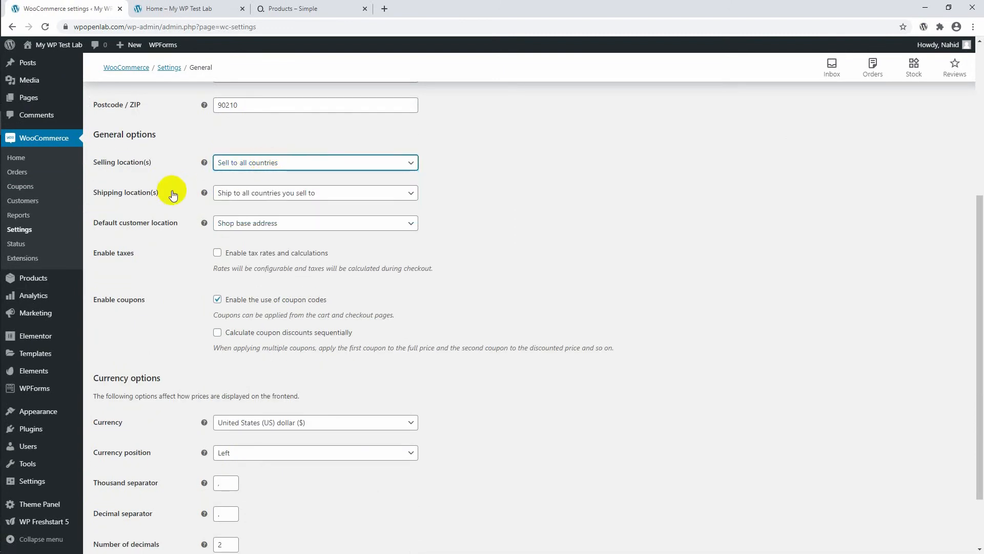
{"action": "left_click", "coordinate": [236, 195]}
{"action": "left_click", "coordinate": [236, 195]}
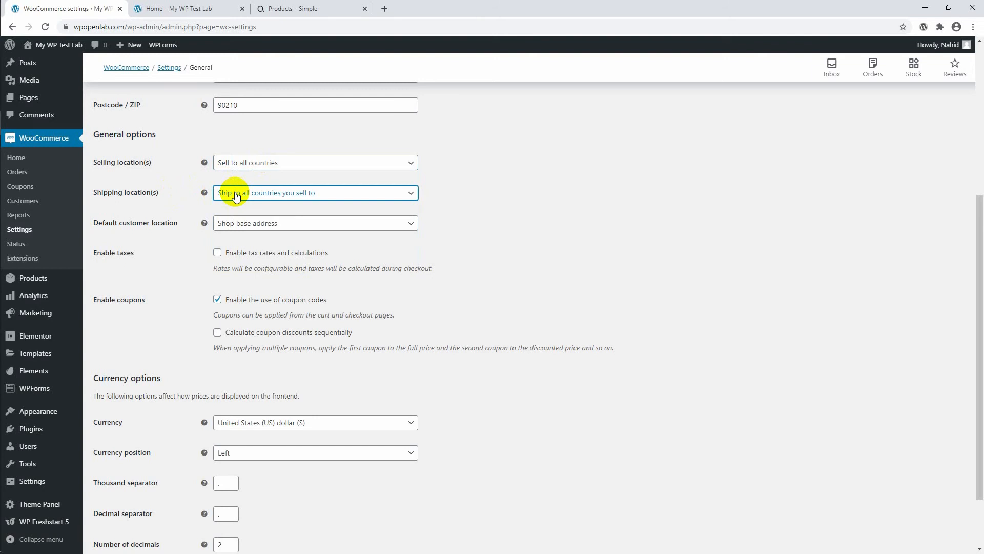
{"action": "scroll", "coordinate": [237, 216], "scroll_direction": "down", "scroll_amount": 2}
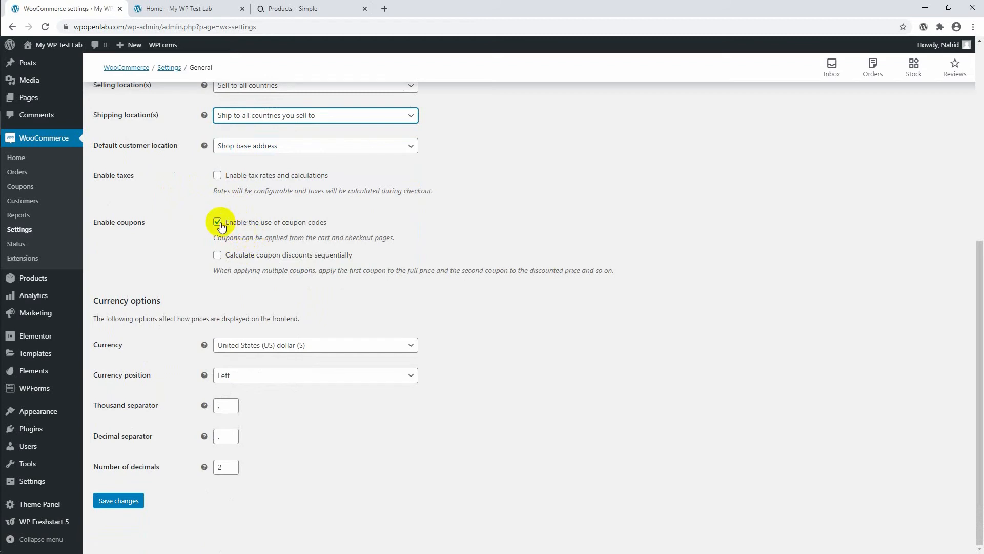
Disable the use of coupon codes and choose United States (US) dollar ($) as the store currency.
{"action": "left_click", "coordinate": [218, 224]}
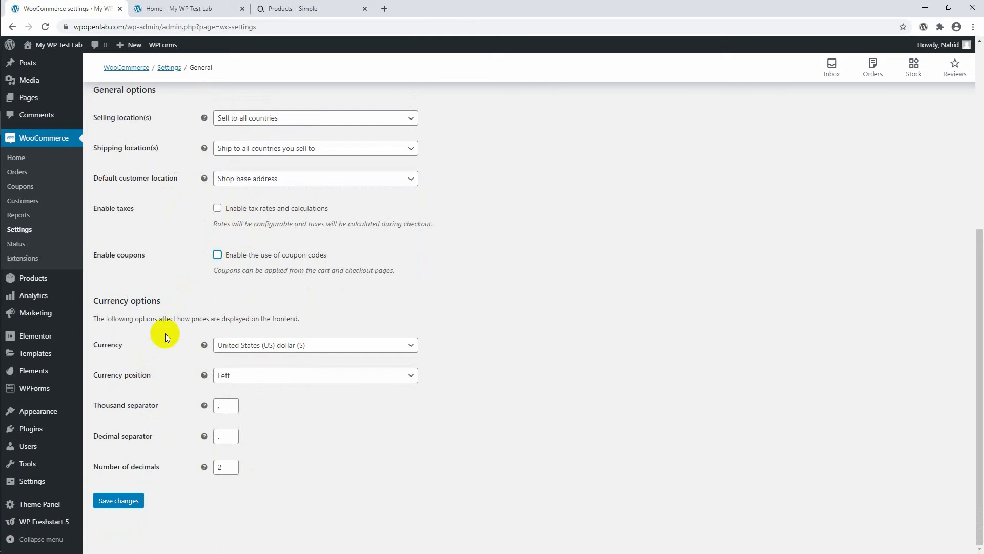
{"action": "left_click", "coordinate": [258, 352]}
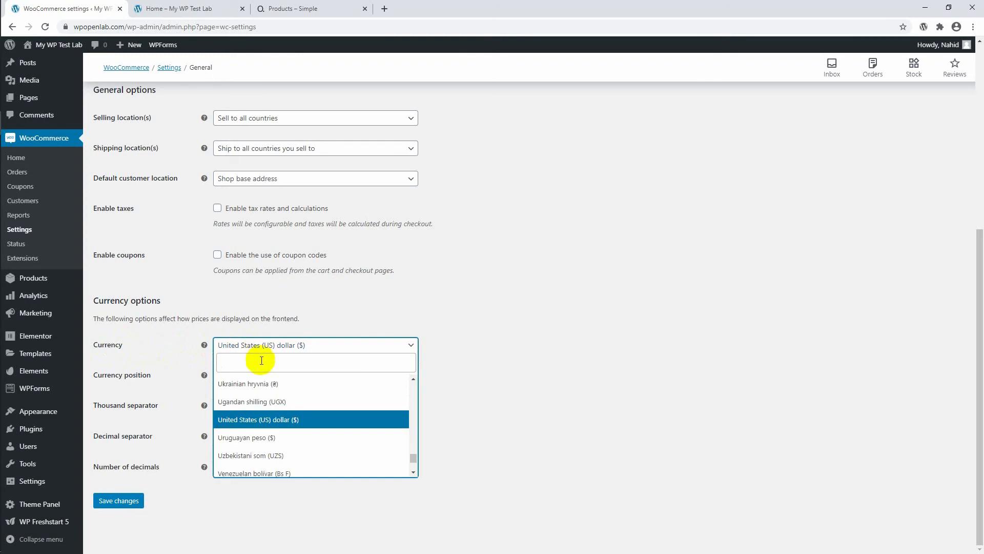
{"action": "left_click", "coordinate": [287, 421]}
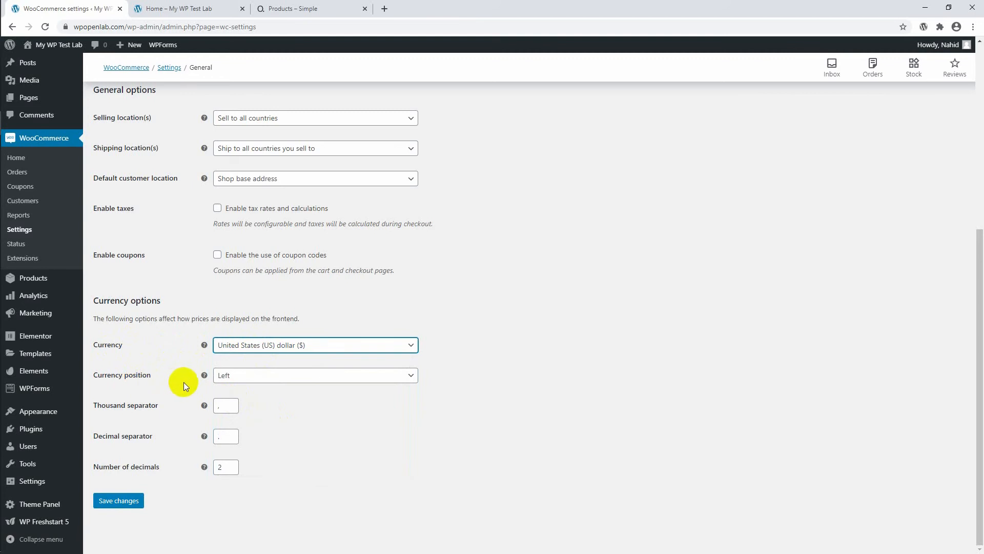
Check the currency position choices and select Left.
{"action": "left_click", "coordinate": [224, 378]}
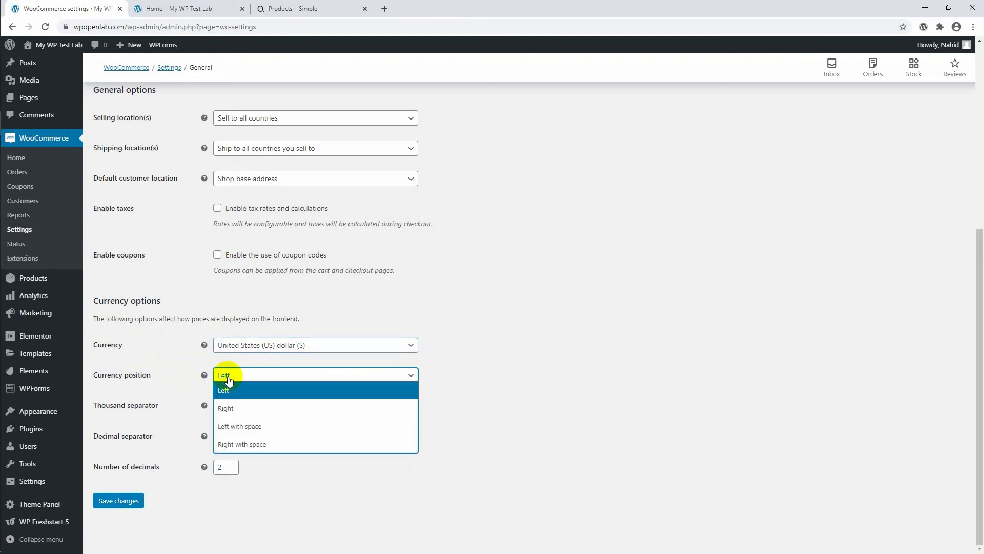
{"action": "left_click", "coordinate": [229, 379]}
{"action": "left_click", "coordinate": [229, 379]}
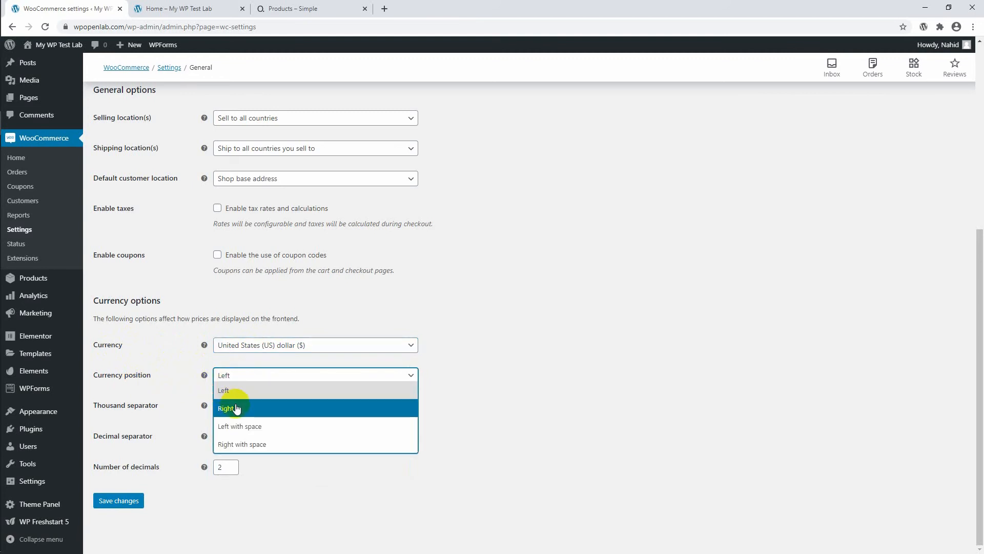
{"action": "left_click", "coordinate": [233, 392]}
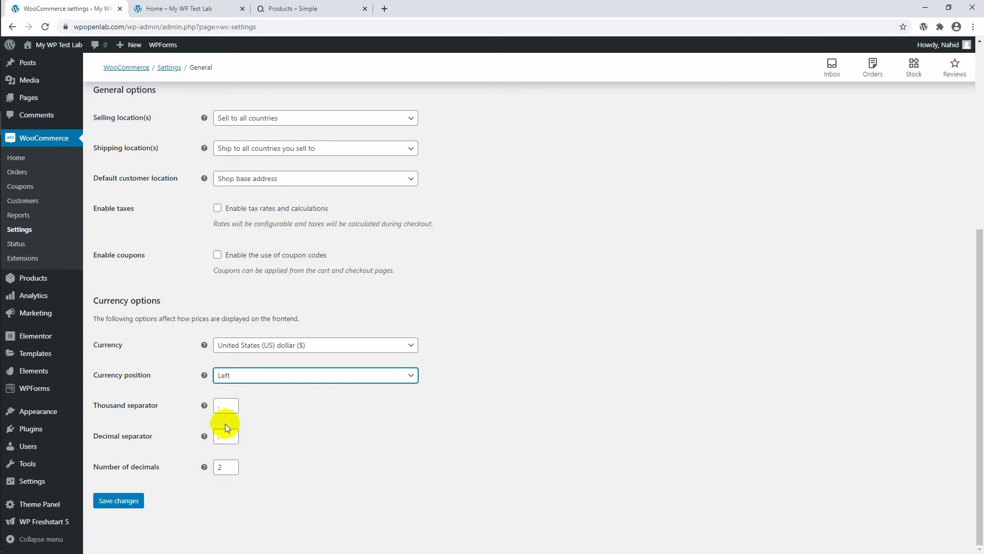
Go to the Products settings, discarding the unsaved general changes, and view the available shop page choices.
{"action": "scroll", "coordinate": [226, 423], "scroll_direction": "up", "scroll_amount": 6}
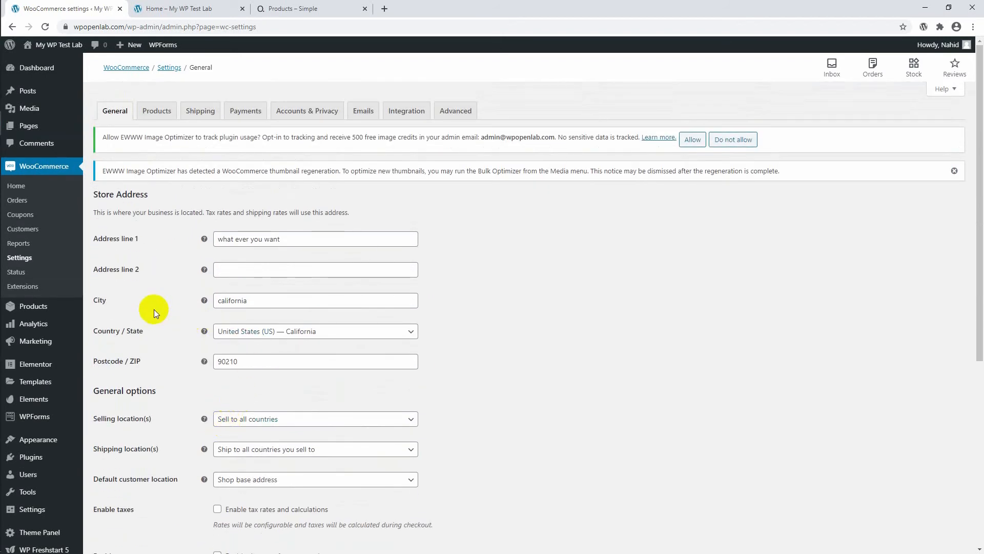
{"action": "left_click", "coordinate": [149, 114]}
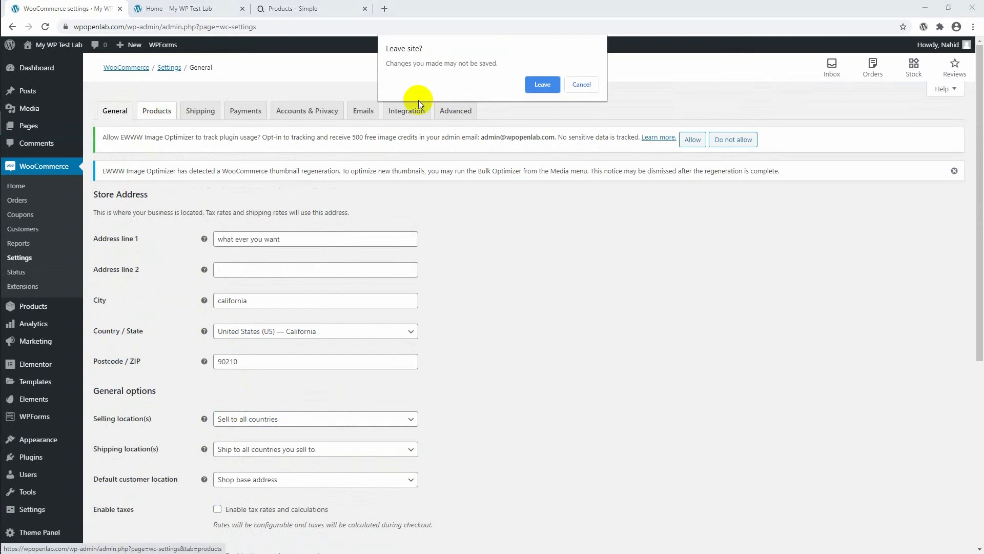
{"action": "left_click", "coordinate": [541, 84]}
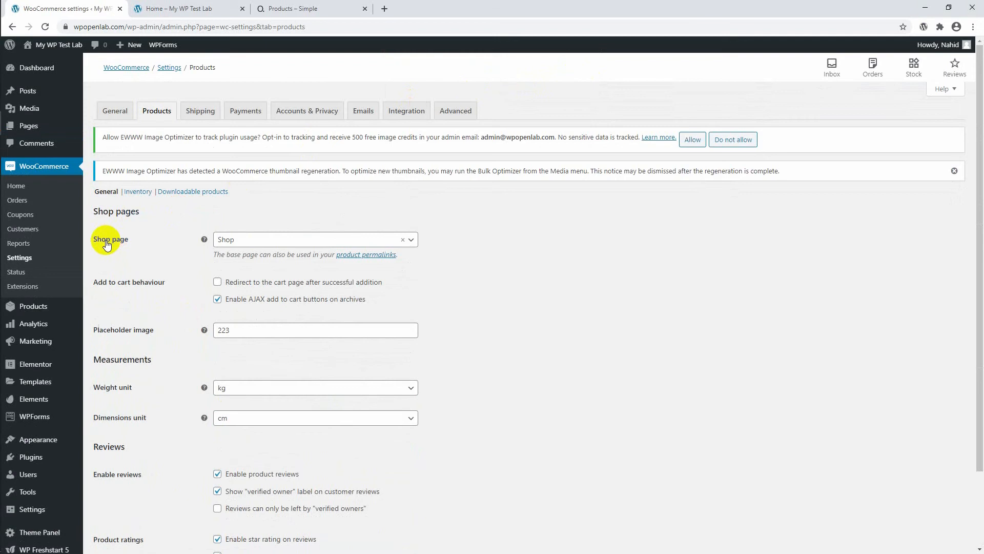
{"action": "left_click", "coordinate": [228, 241]}
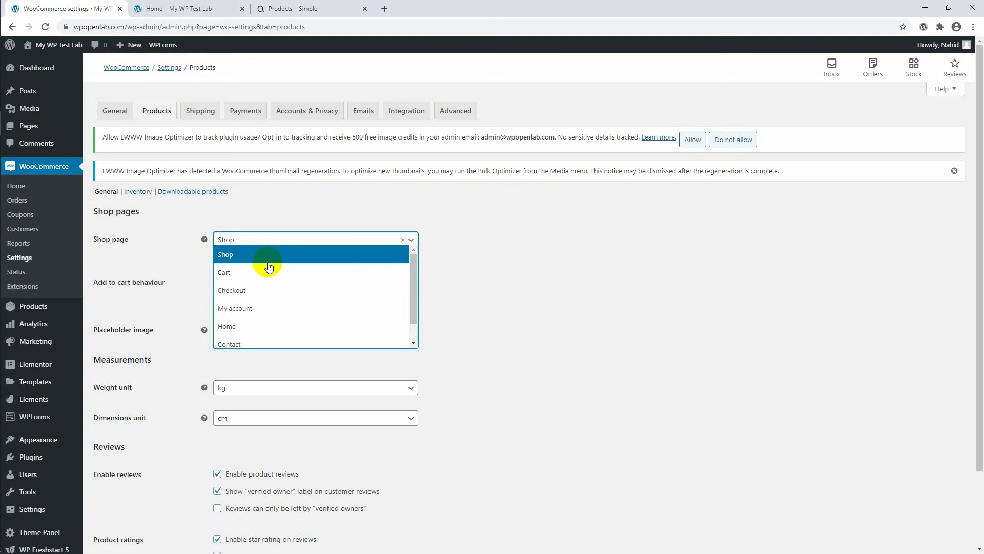
{"action": "left_click", "coordinate": [229, 216]}
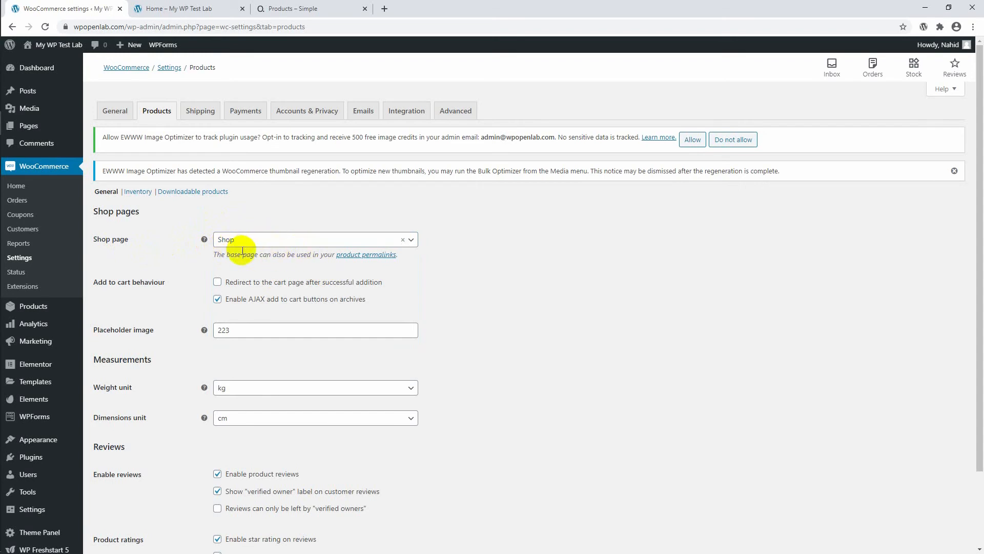
Try lbs as the product weight unit, set it back to kg, and view the dimensions unit choices.
{"action": "scroll", "coordinate": [241, 248], "scroll_direction": "down", "scroll_amount": 2}
{"action": "scroll", "coordinate": [242, 251], "scroll_direction": "down", "scroll_amount": 1}
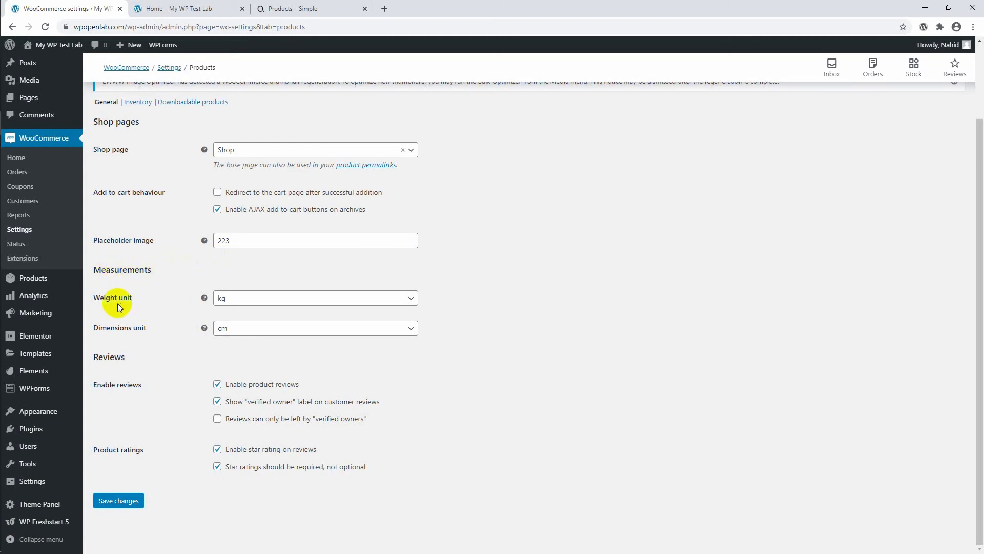
{"action": "left_click", "coordinate": [234, 307]}
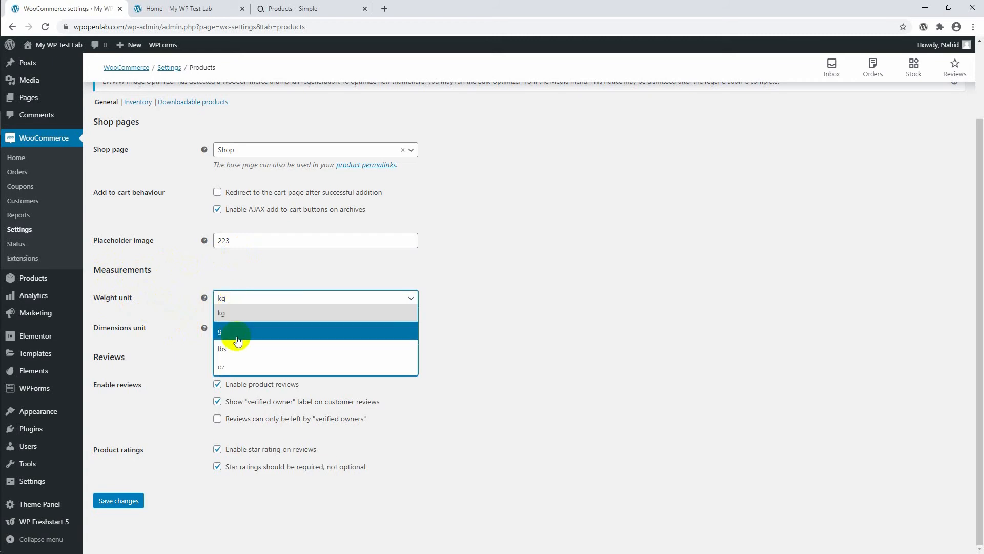
{"action": "left_click", "coordinate": [241, 354]}
{"action": "left_click", "coordinate": [240, 300]}
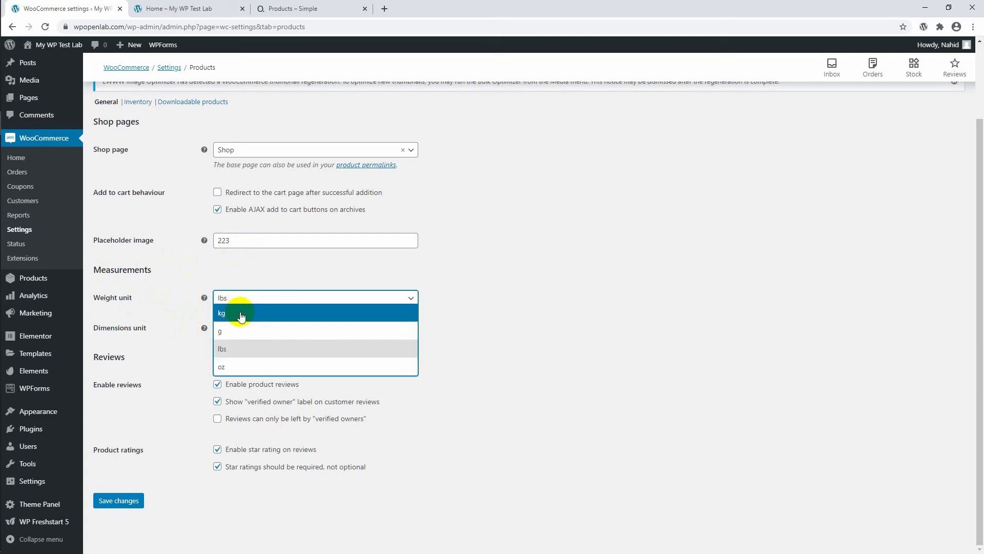
{"action": "left_click", "coordinate": [240, 315]}
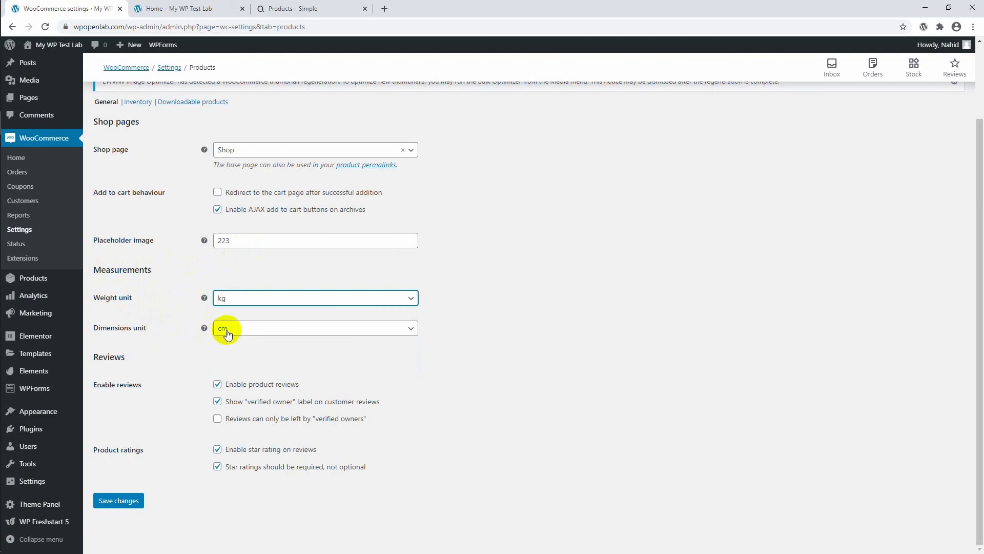
{"action": "left_click", "coordinate": [239, 330]}
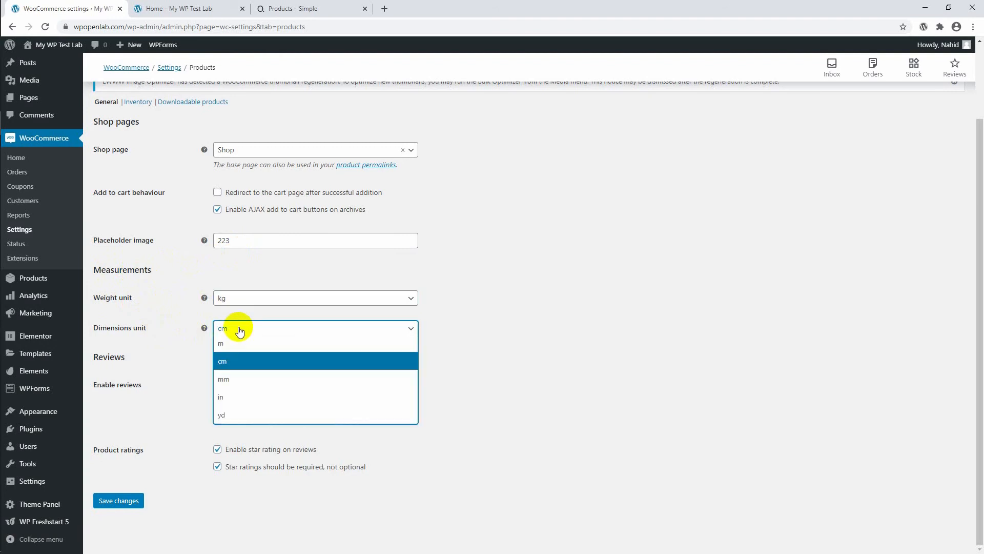
{"action": "left_click", "coordinate": [240, 330]}
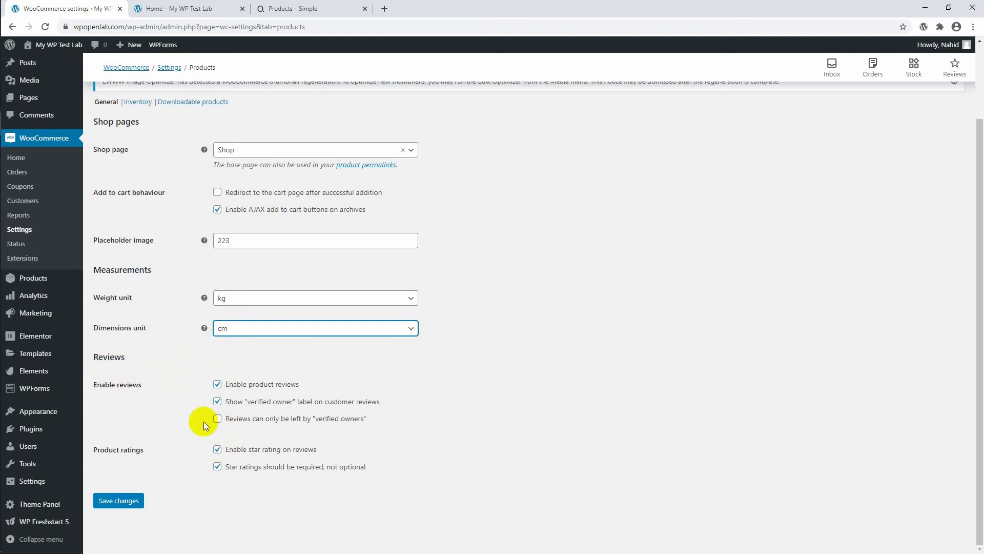
Go to the Shipping settings, leaving the Products settings without saving.
{"action": "scroll", "coordinate": [204, 422], "scroll_direction": "up", "scroll_amount": 2}
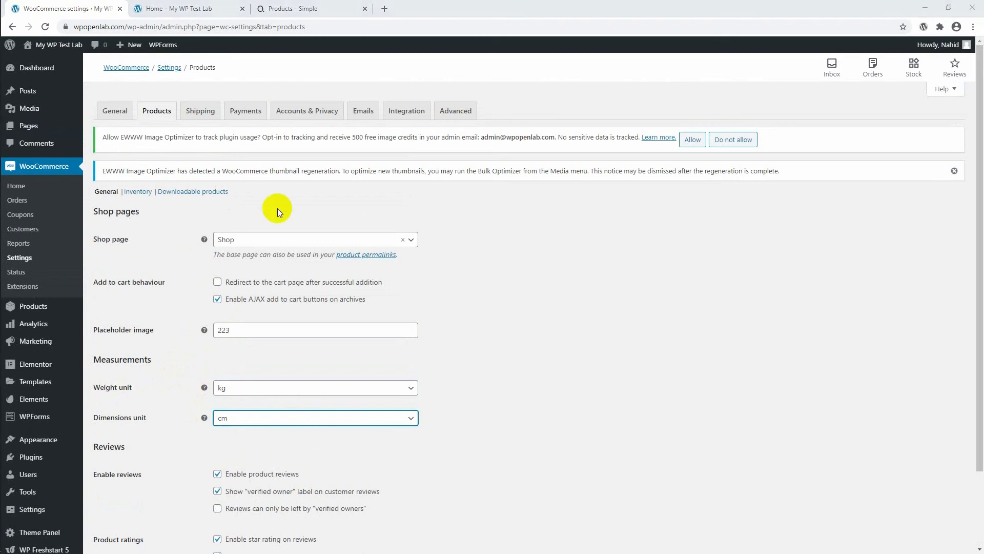
{"action": "left_click", "coordinate": [196, 114]}
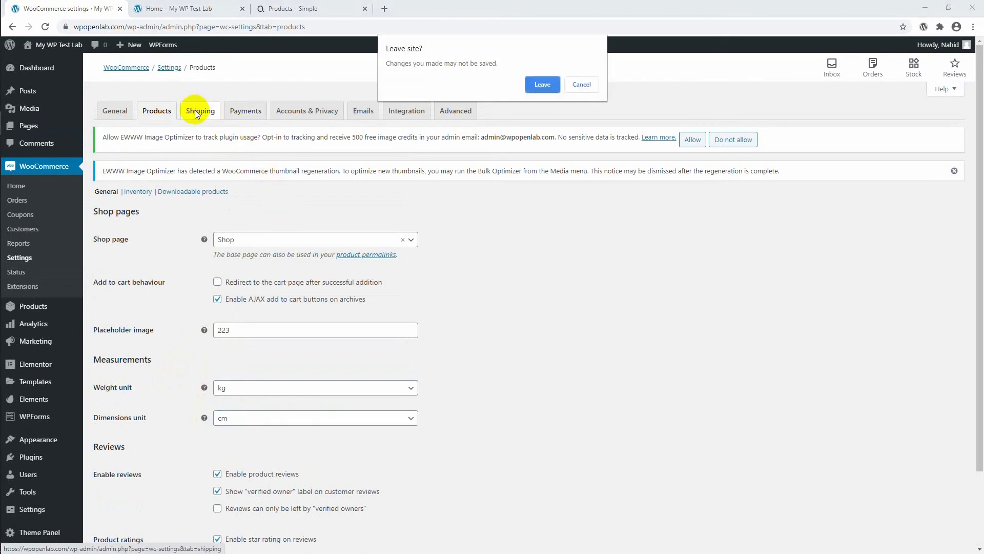
{"action": "left_click", "coordinate": [542, 85]}
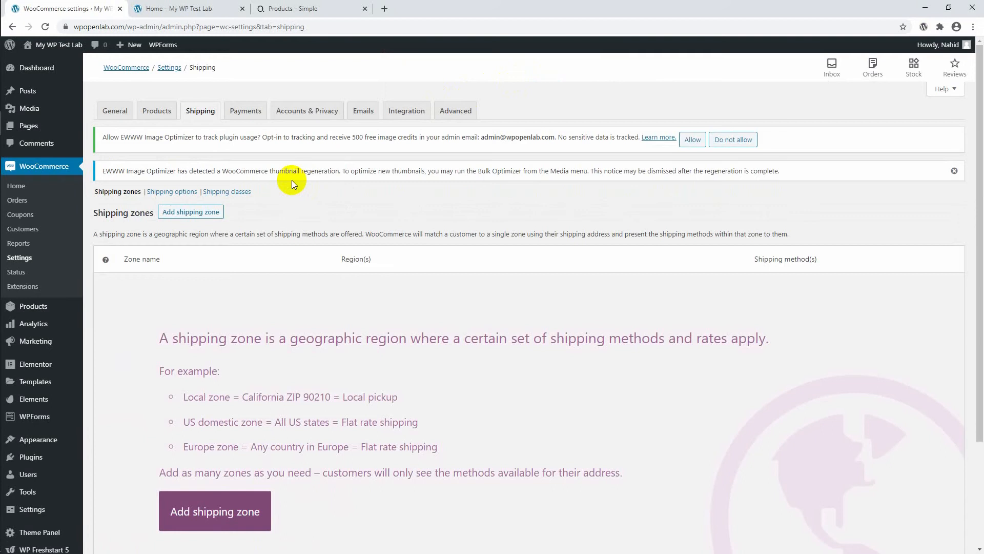
Review the shipping zones and shipping options sections, ending on the shipping zones.
{"action": "scroll", "coordinate": [298, 205], "scroll_direction": "down", "scroll_amount": 2}
{"action": "scroll", "coordinate": [299, 208], "scroll_direction": "up", "scroll_amount": 2}
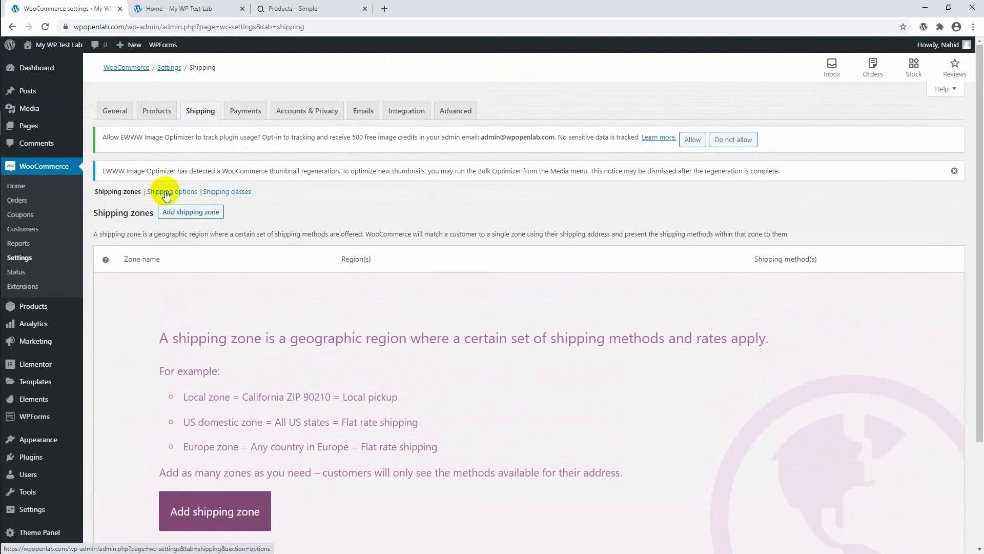
{"action": "left_click", "coordinate": [173, 193]}
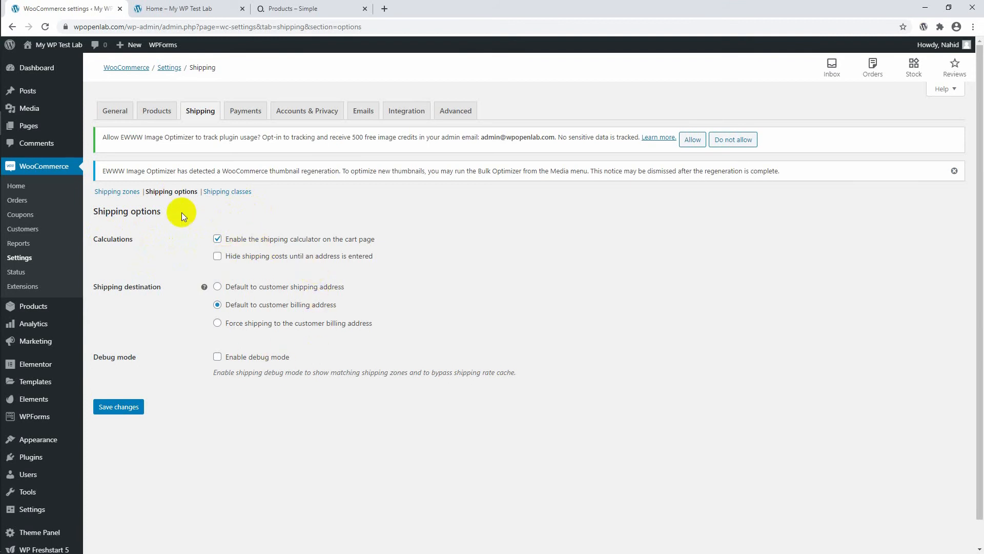
{"action": "left_click", "coordinate": [126, 192]}
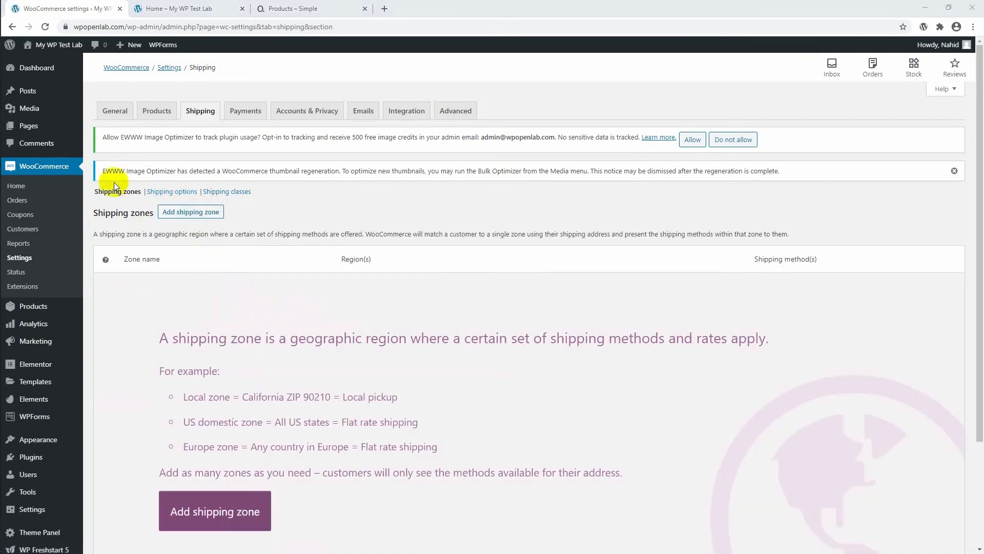
Add a new shipping zone named USA and open its list of zone regions.
{"action": "left_click", "coordinate": [114, 196]}
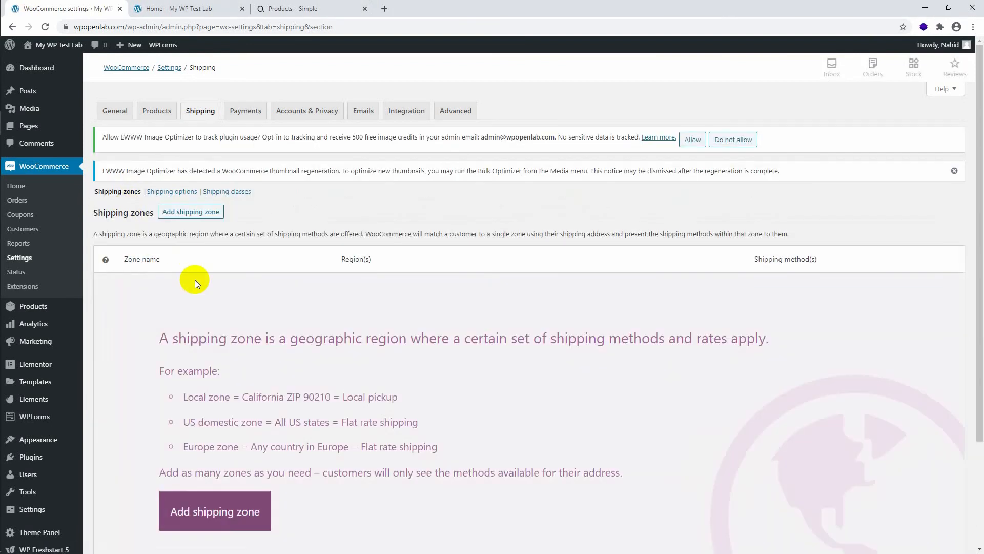
{"action": "left_click", "coordinate": [187, 218]}
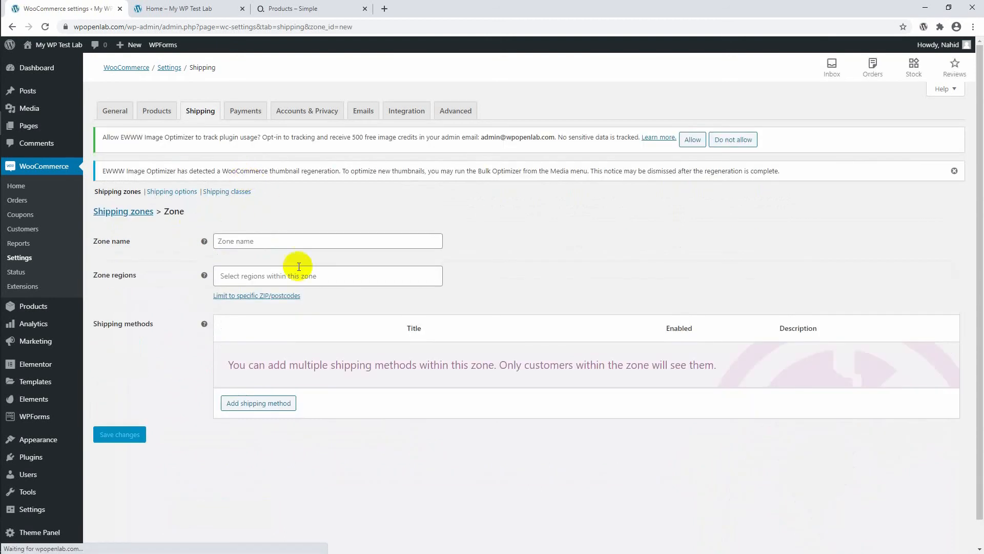
{"action": "left_click", "coordinate": [266, 239]}
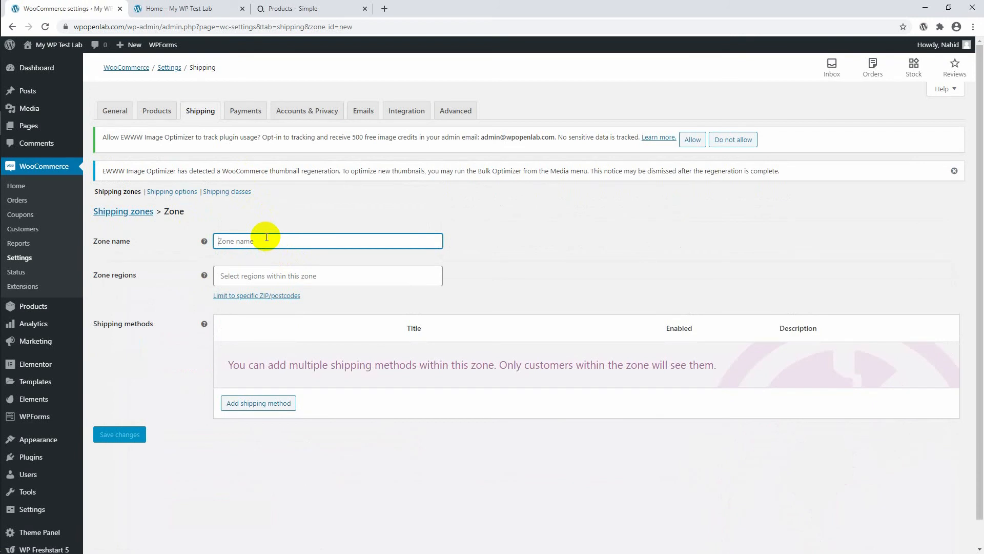
{"action": "type", "text": "U"}
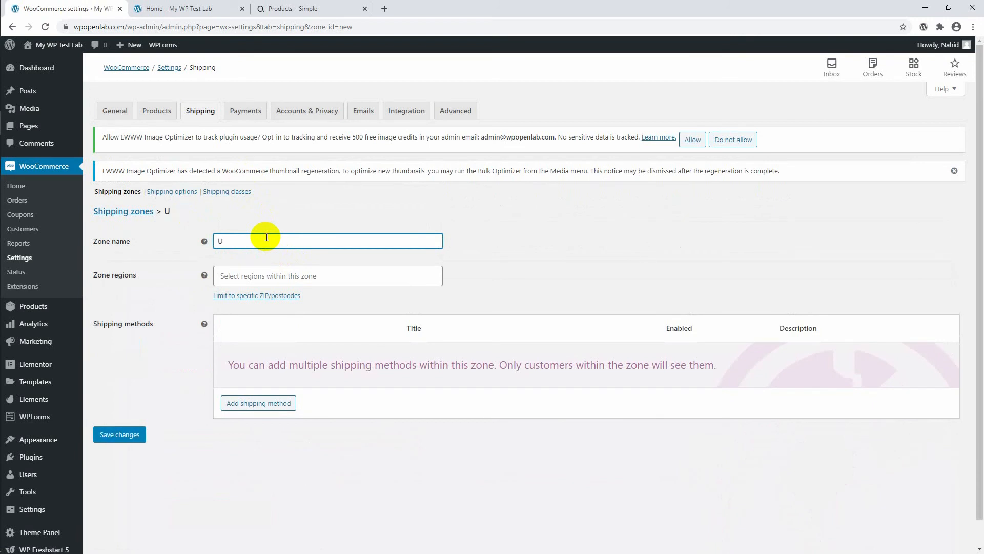
{"action": "type", "text": "SA"}
{"action": "left_click", "coordinate": [253, 274]}
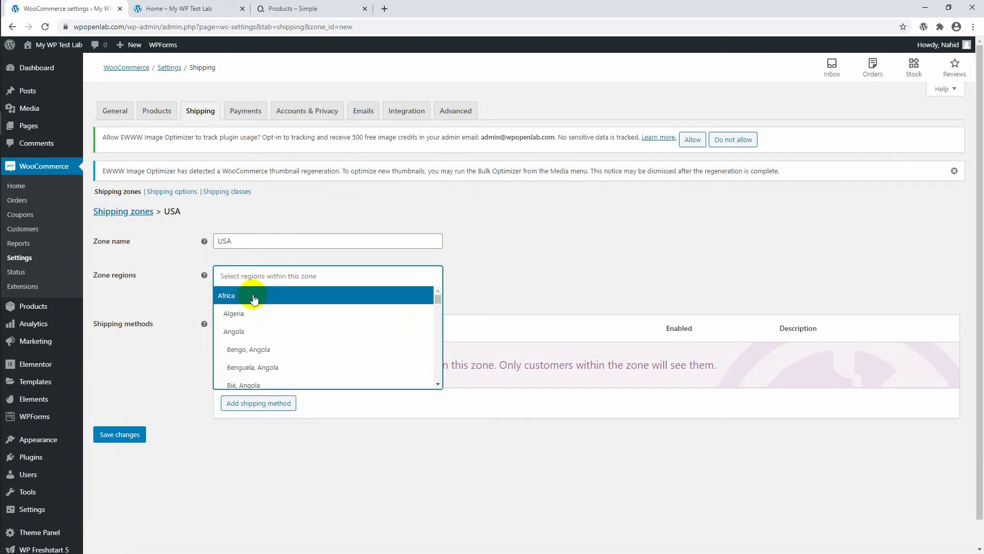
{"action": "scroll", "coordinate": [254, 300], "scroll_direction": "down", "scroll_amount": 10}
{"action": "left_click", "coordinate": [261, 275]}
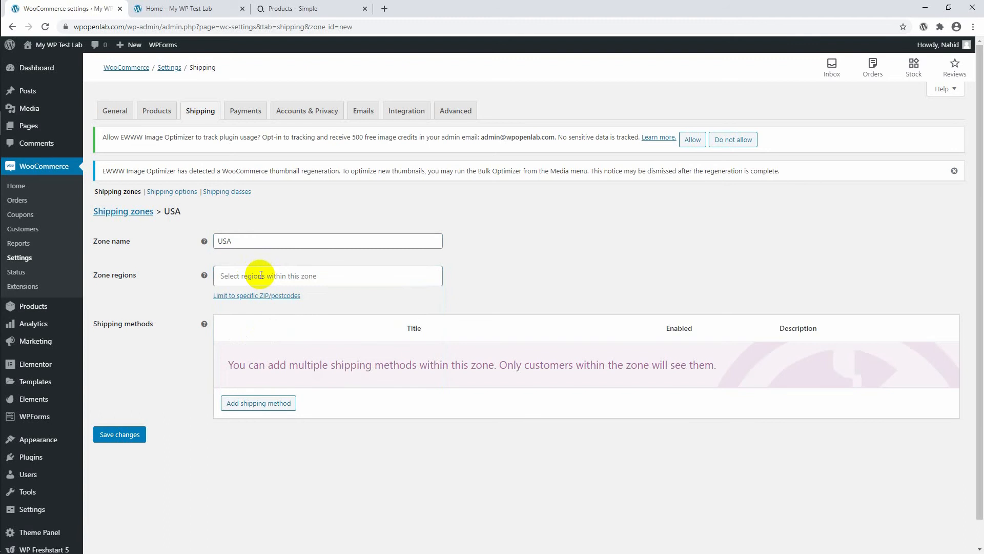
{"action": "left_click", "coordinate": [261, 275]}
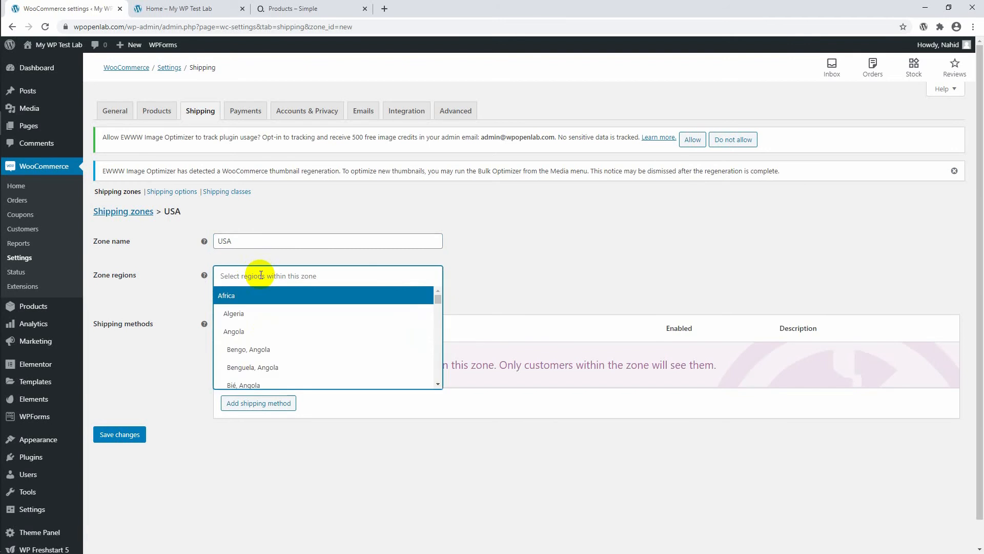
{"action": "type", "text": "usa"}
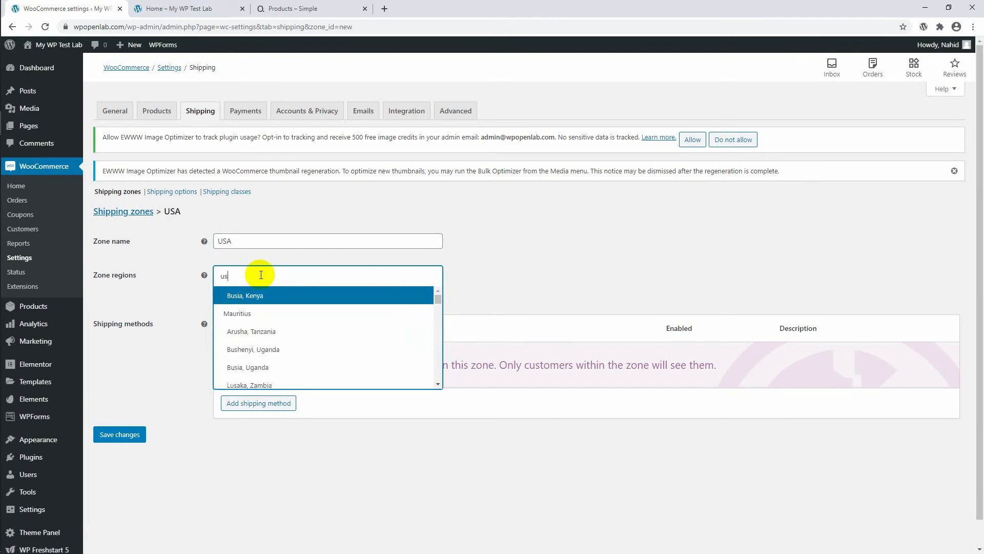
{"action": "key", "text": "BackSpace"}
{"action": "key", "text": "BackSpace"}
{"action": "key", "text": "BackSpace"}
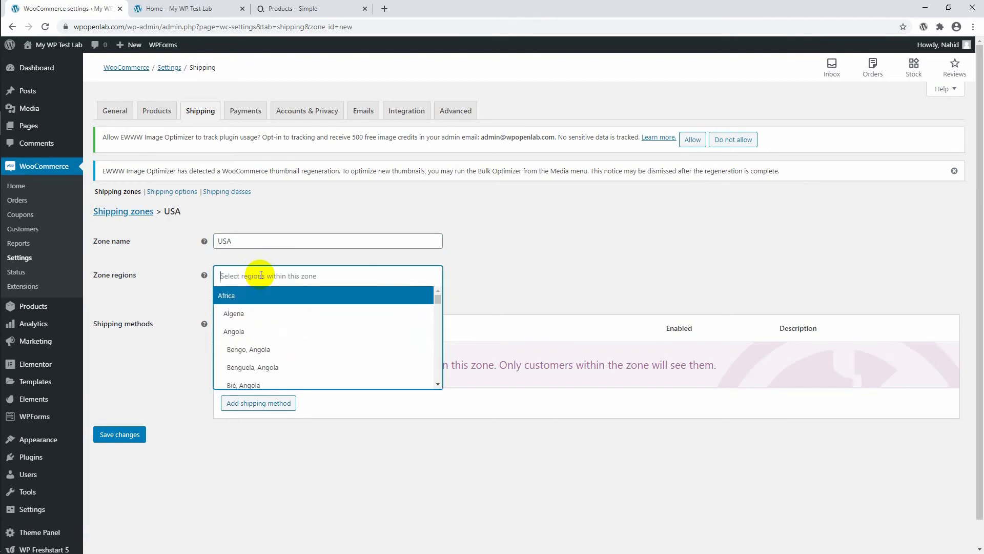
Search the zone regions for "Unite", choose California, United States (US), and save the zone.
{"action": "type", "text": "Unite"}
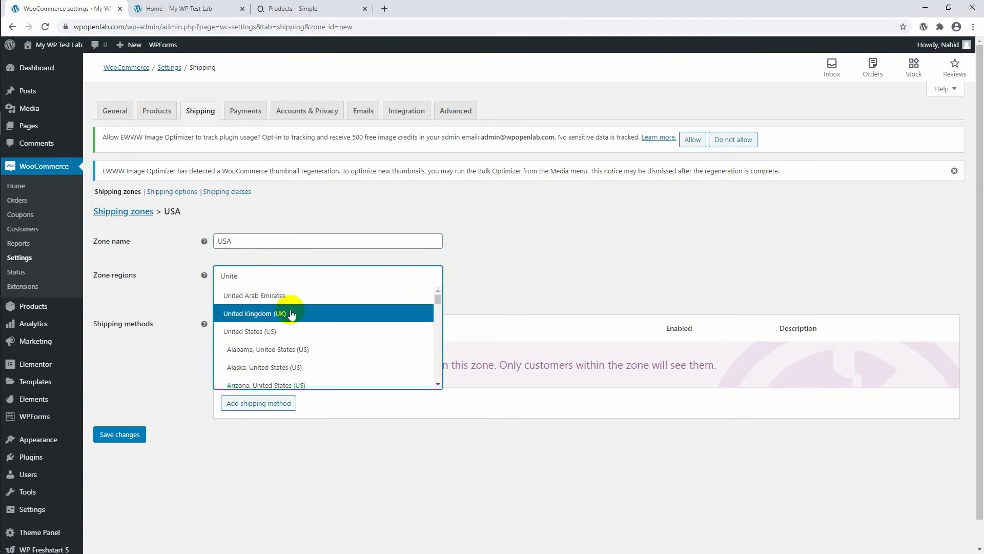
{"action": "scroll", "coordinate": [340, 340], "scroll_direction": "down", "scroll_amount": 1}
{"action": "scroll", "coordinate": [342, 339], "scroll_direction": "up", "scroll_amount": 1}
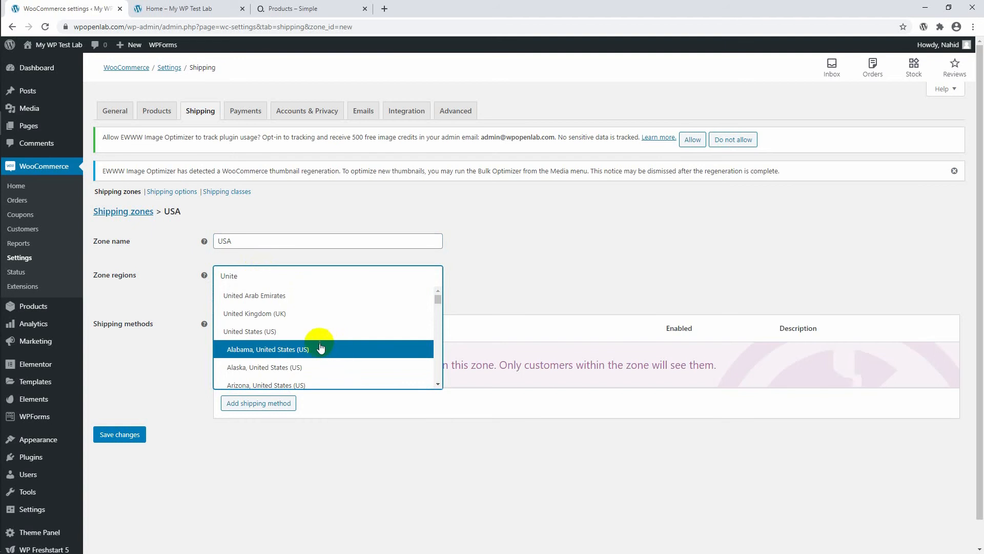
{"action": "scroll", "coordinate": [308, 359], "scroll_direction": "down", "scroll_amount": 1}
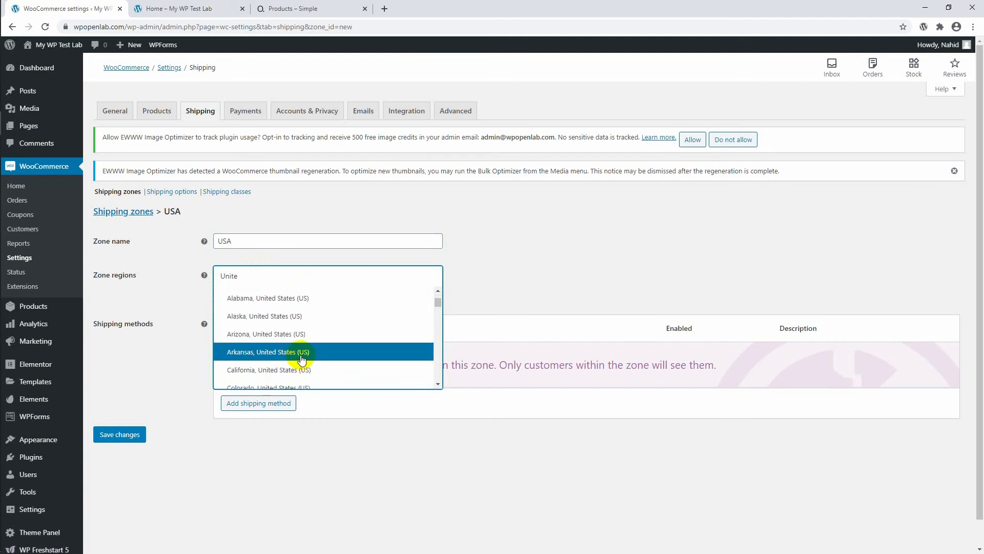
{"action": "scroll", "coordinate": [304, 359], "scroll_direction": "down", "scroll_amount": 1}
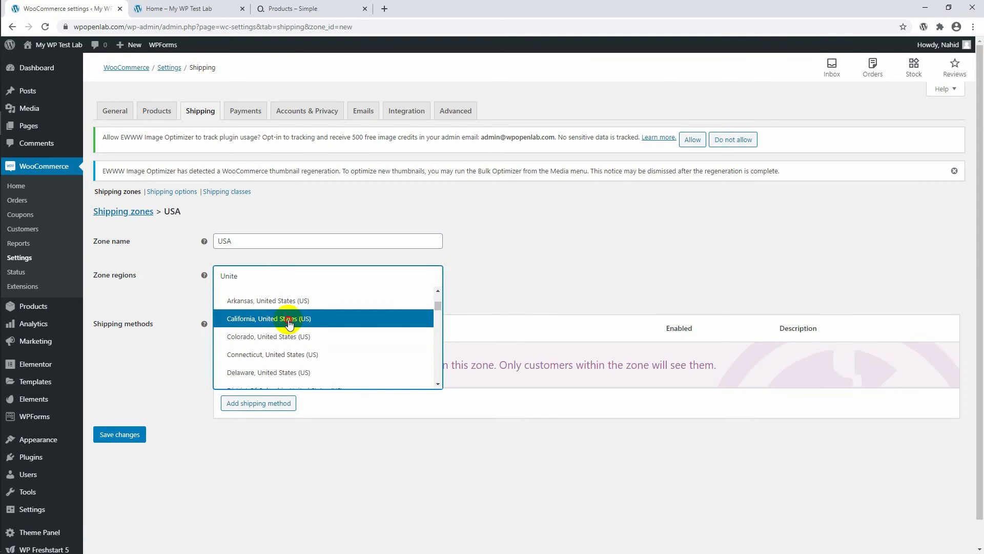
{"action": "left_click", "coordinate": [290, 321]}
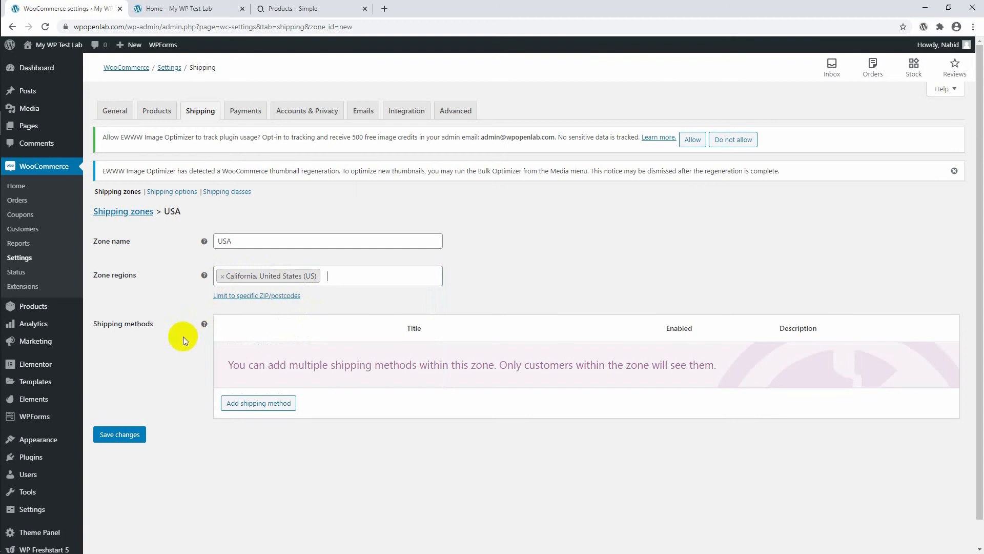
{"action": "scroll", "coordinate": [149, 331], "scroll_direction": "down", "scroll_amount": 1}
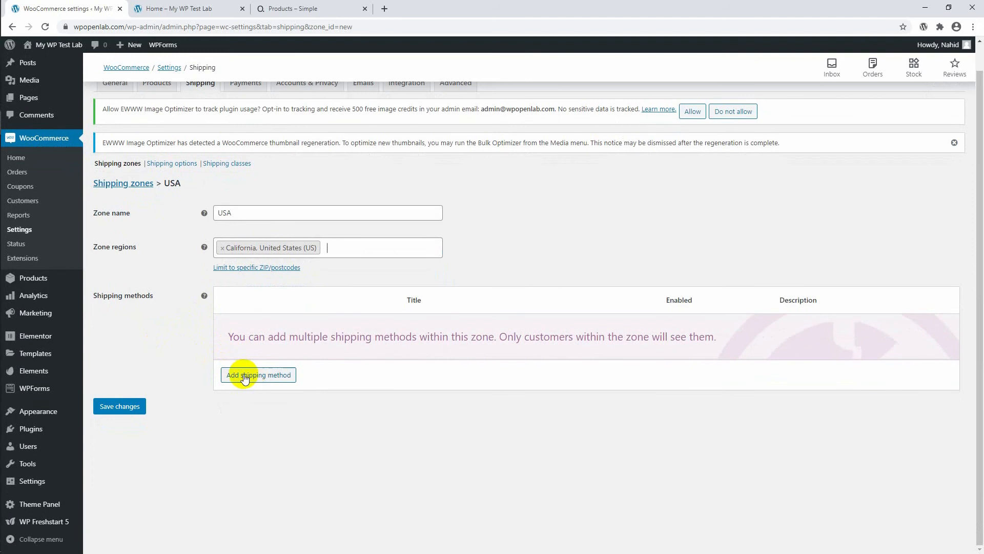
{"action": "left_click", "coordinate": [126, 410]}
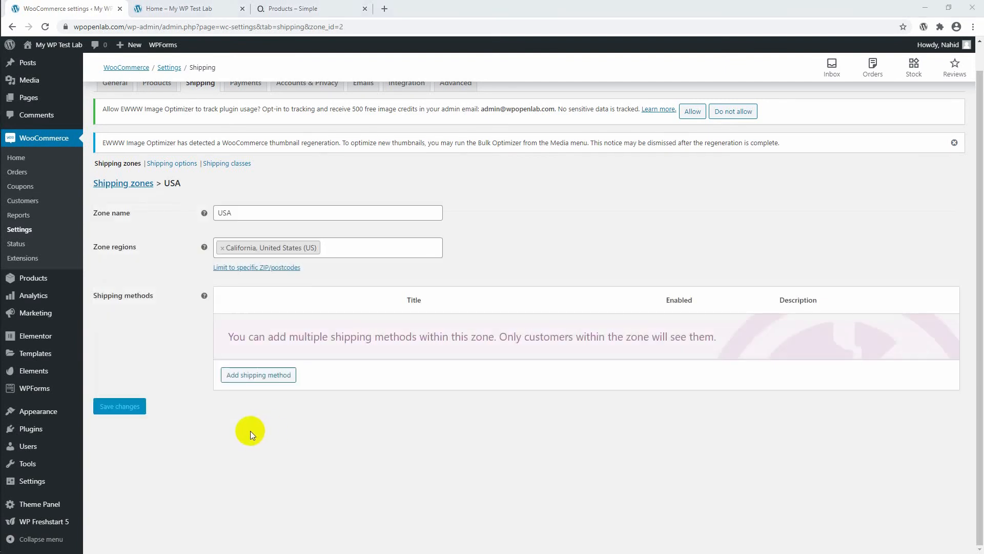
Reload the saved zone page and add a Flat rate shipping method to the USA zone.
{"action": "scroll", "coordinate": [200, 325], "scroll_direction": "up", "scroll_amount": 1}
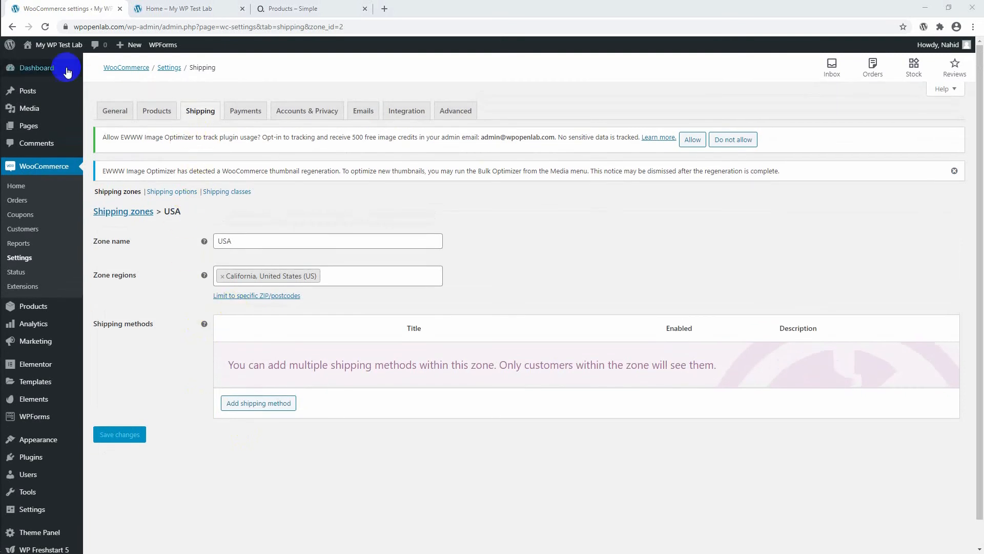
{"action": "left_click", "coordinate": [46, 28]}
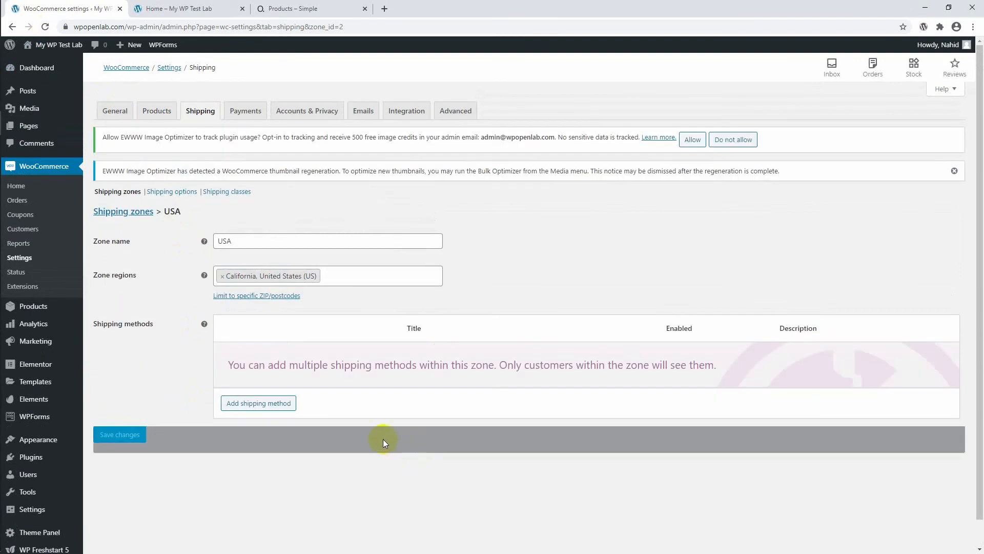
{"action": "left_click", "coordinate": [246, 408]}
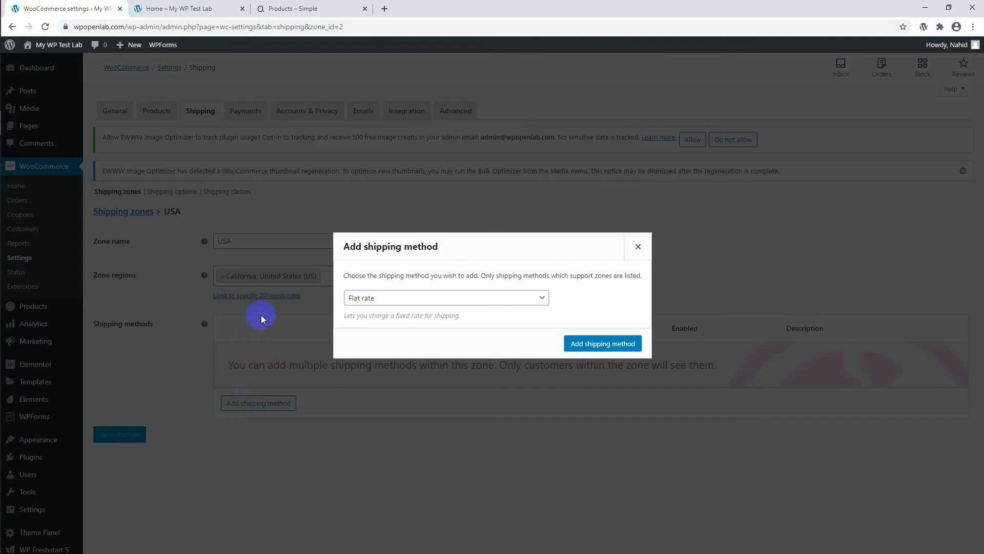
{"action": "left_click", "coordinate": [385, 302]}
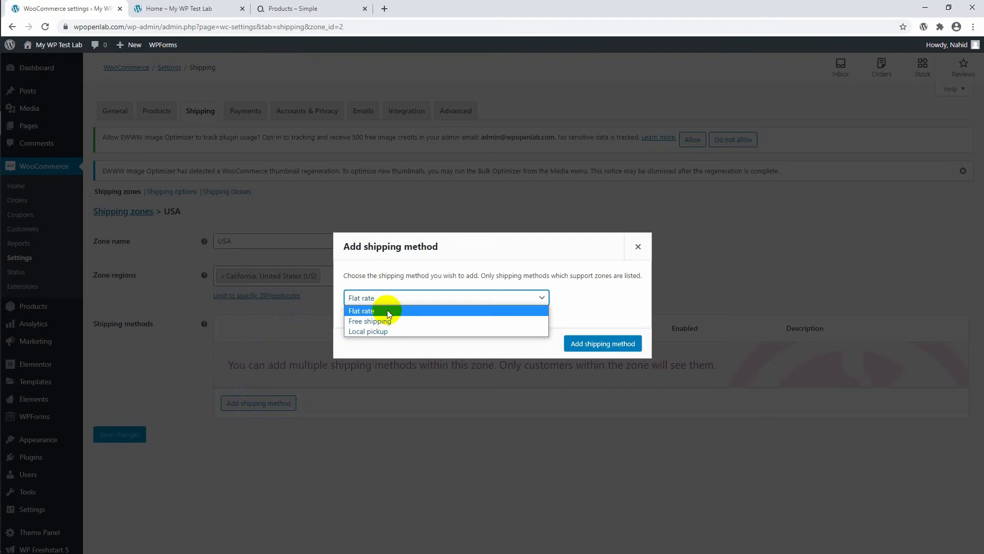
{"action": "left_click", "coordinate": [389, 311]}
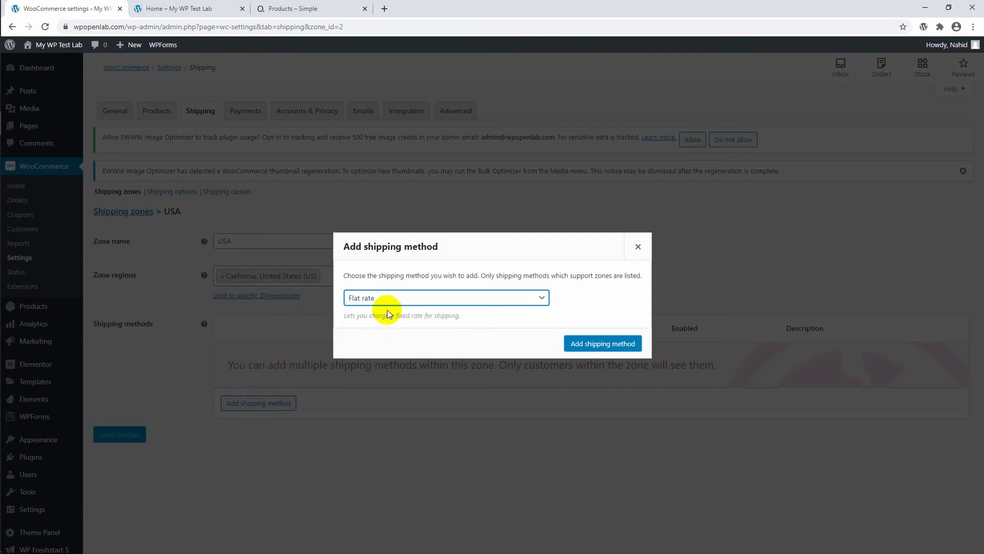
{"action": "left_click", "coordinate": [575, 344]}
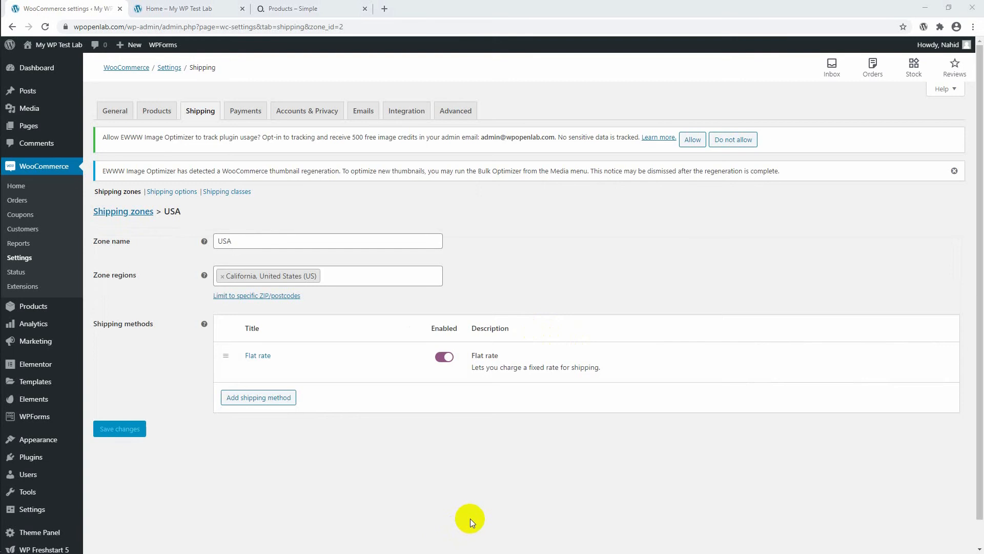
Edit the Flat rate method, setting its cost to 5 and tax status to None, and save the changes.
{"action": "mouse_move", "coordinate": [281, 371]}
{"action": "left_click", "coordinate": [249, 369]}
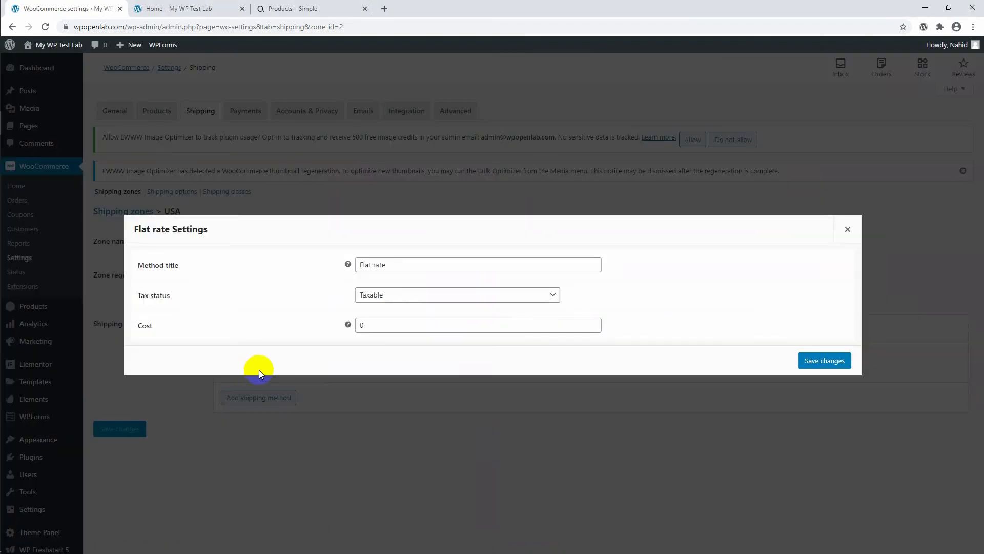
{"action": "left_click", "coordinate": [396, 326]}
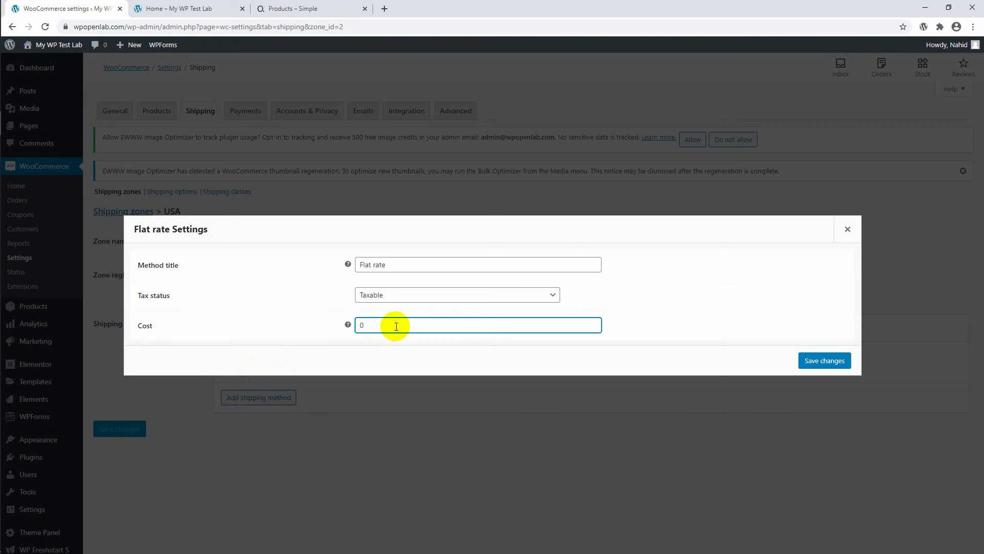
{"action": "key", "text": "BackSpace"}
{"action": "type", "text": "5"}
{"action": "left_click", "coordinate": [397, 300]}
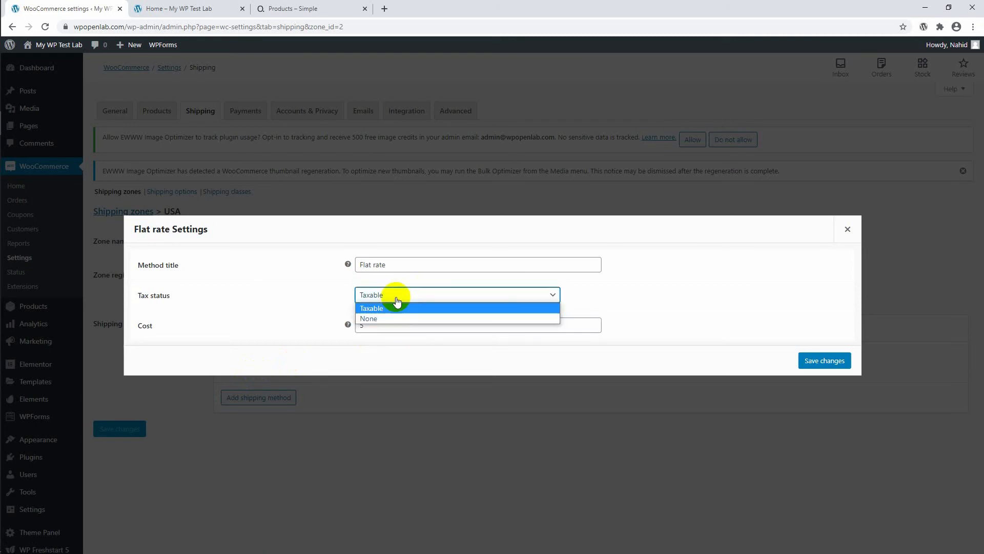
{"action": "left_click", "coordinate": [394, 316]}
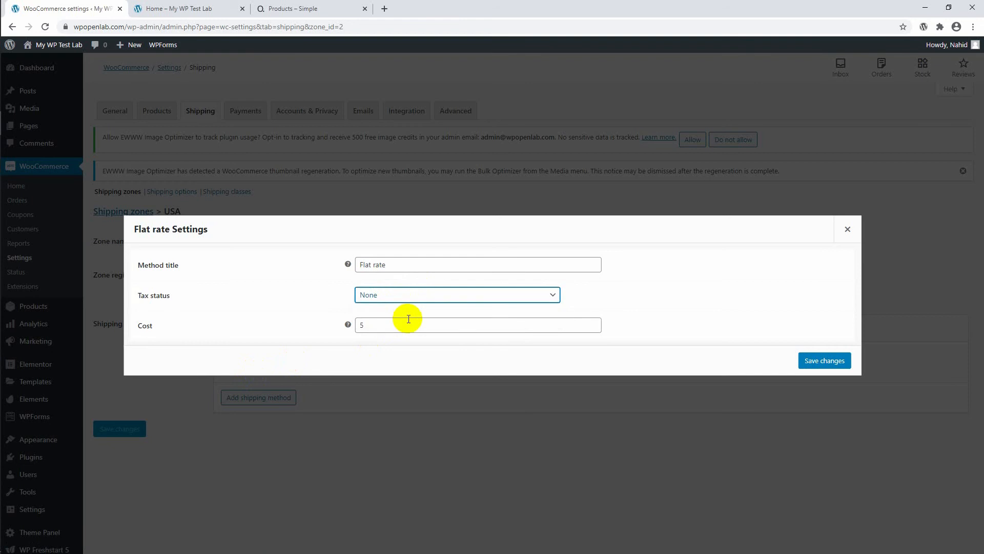
{"action": "left_click", "coordinate": [810, 366]}
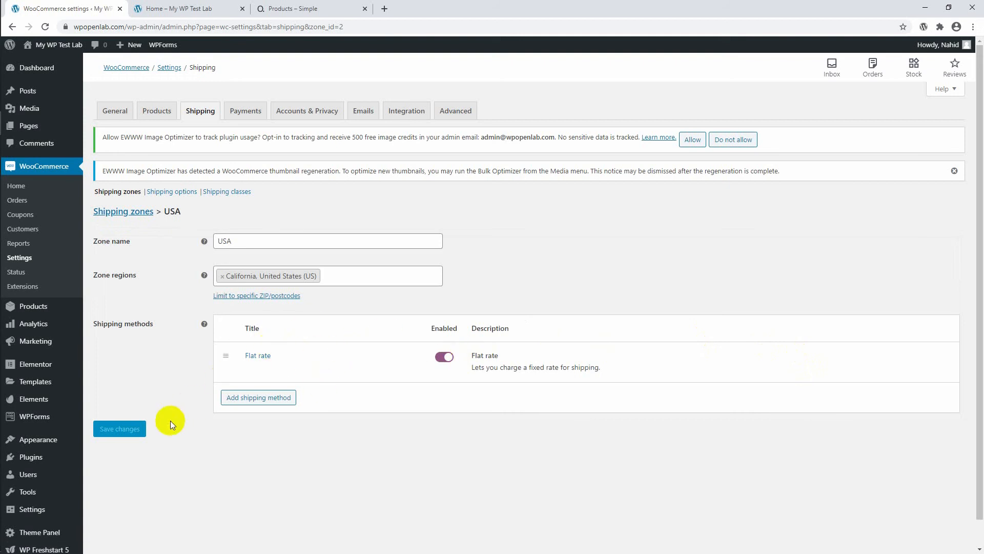
{"action": "scroll", "coordinate": [175, 385], "scroll_direction": "down", "scroll_amount": 1}
{"action": "scroll", "coordinate": [181, 355], "scroll_direction": "up", "scroll_amount": 1}
Switch to the storefront, add the Slim Fit Tweed Blazer from the Collection page to the cart, and view the cart.
{"action": "mouse_move", "coordinate": [380, 356]}
{"action": "left_click", "coordinate": [153, 9]}
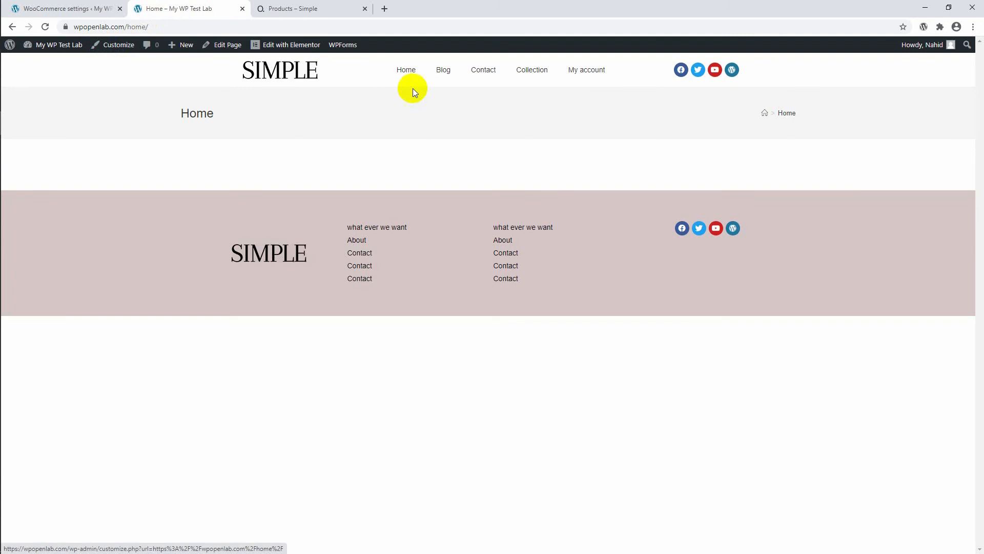
{"action": "left_click", "coordinate": [531, 80]}
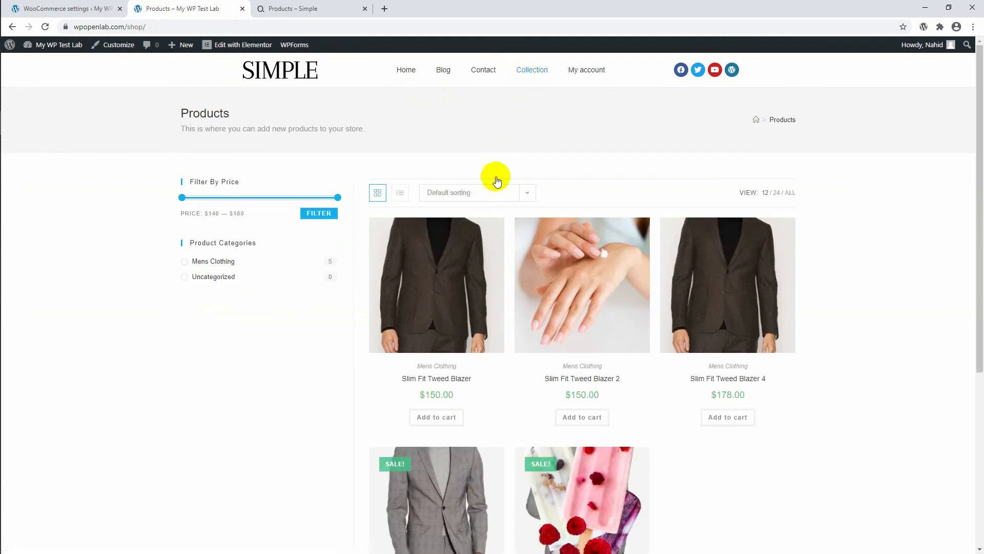
{"action": "left_click", "coordinate": [436, 420]}
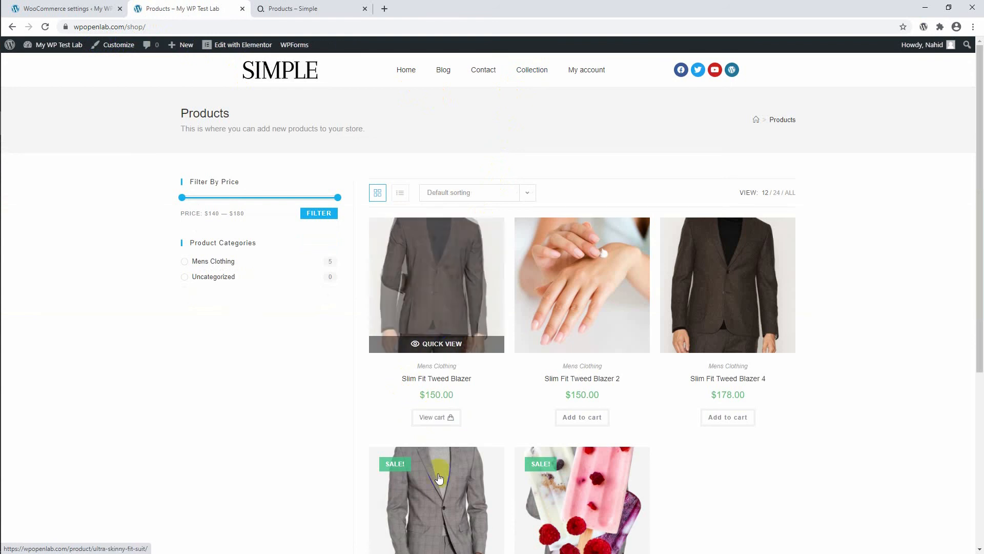
{"action": "left_click", "coordinate": [443, 418]}
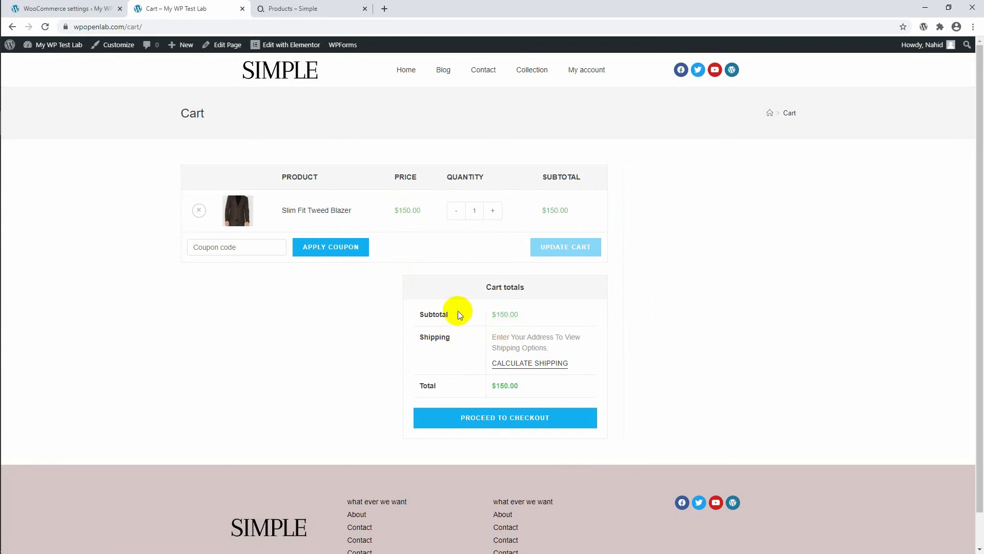
Open the cart's shipping calculator and examine its country, county, town and postcode fields.
{"action": "left_click", "coordinate": [524, 365]}
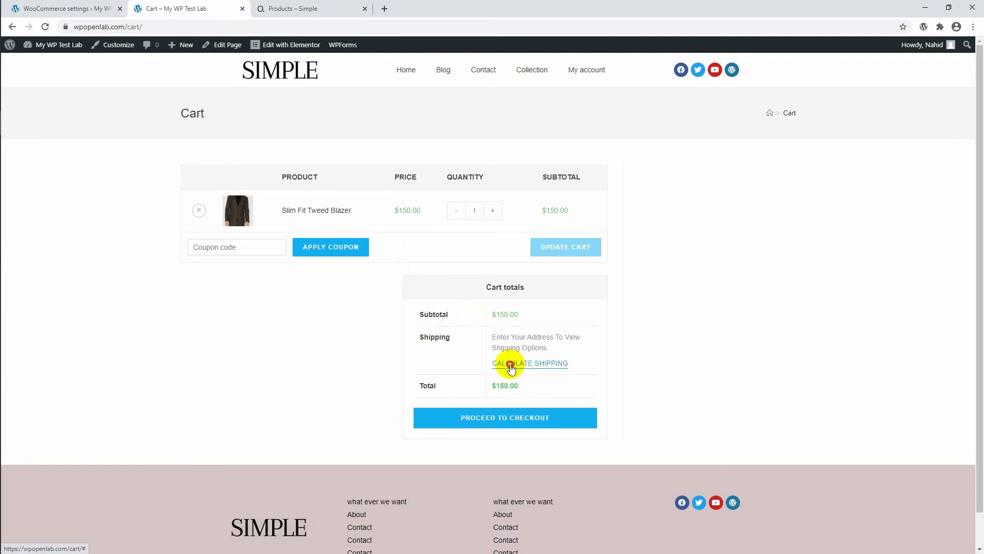
{"action": "left_click", "coordinate": [555, 407]}
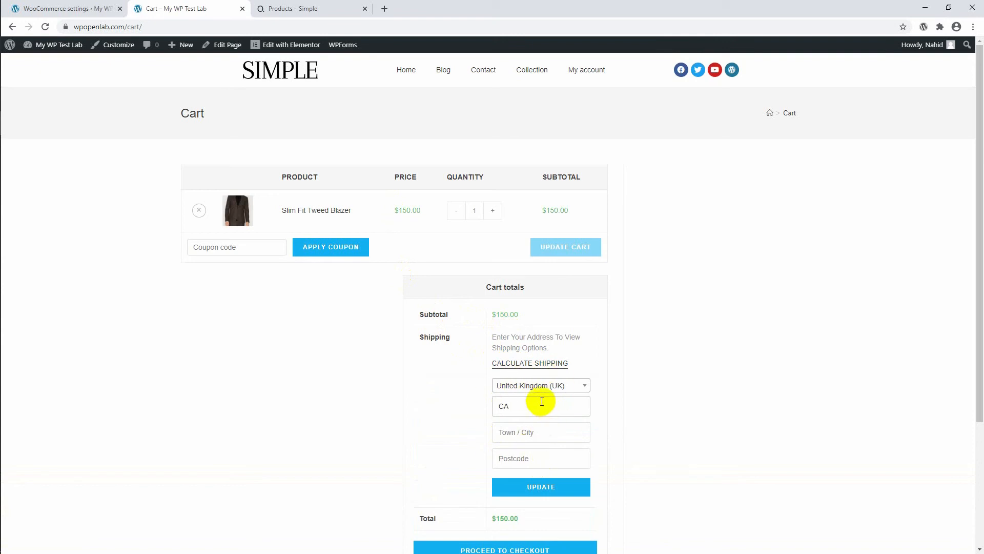
{"action": "scroll", "coordinate": [541, 400], "scroll_direction": "down", "scroll_amount": 3}
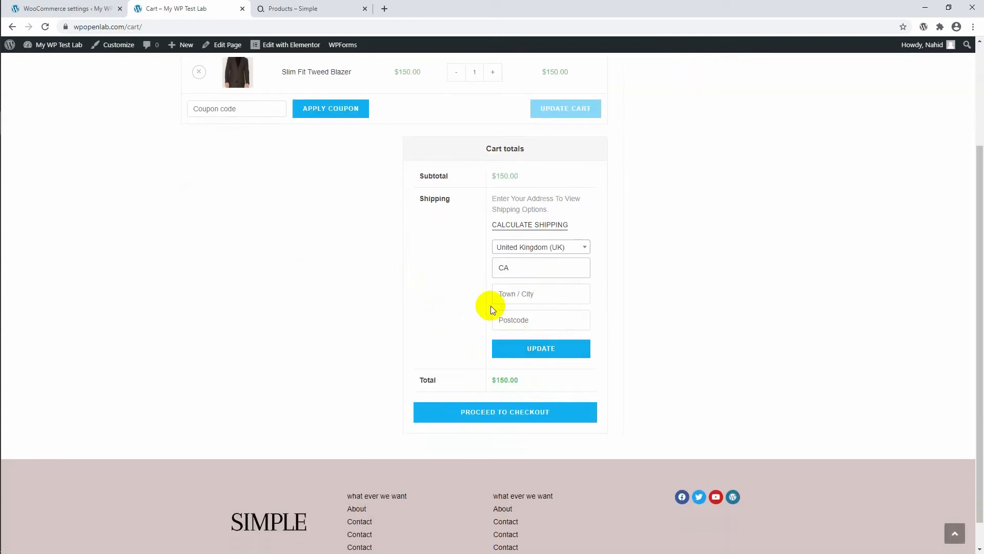
{"action": "left_click", "coordinate": [537, 294]}
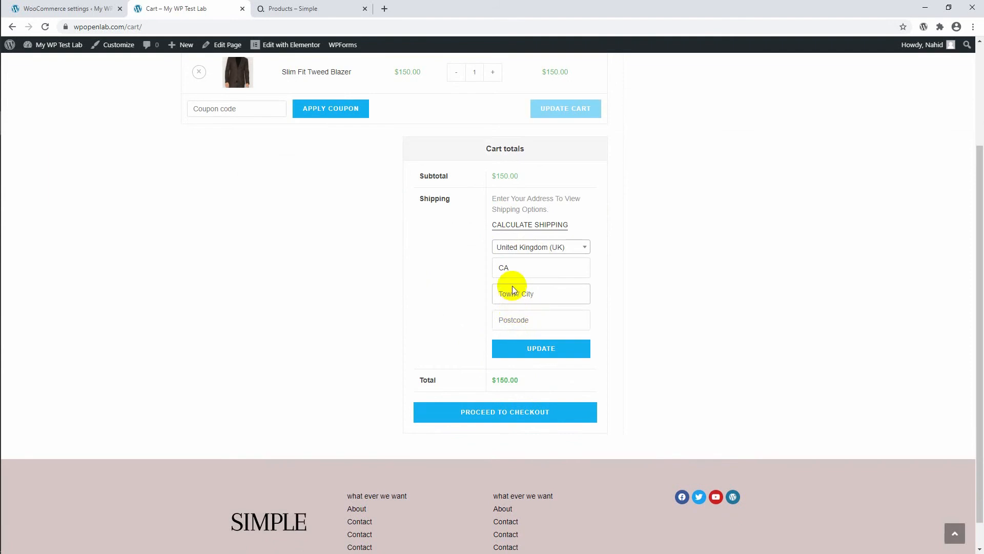
{"action": "left_click", "coordinate": [511, 266]}
{"action": "left_click", "coordinate": [518, 320]}
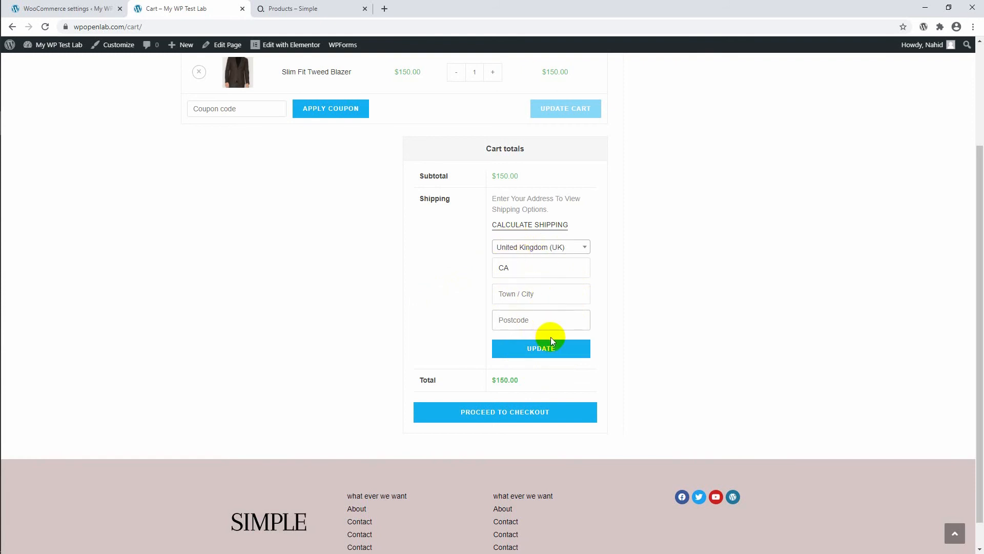
{"action": "left_click", "coordinate": [564, 322]}
Proceed to checkout and review the billing details form and the shipping line of the order summary.
{"action": "left_click", "coordinate": [519, 412]}
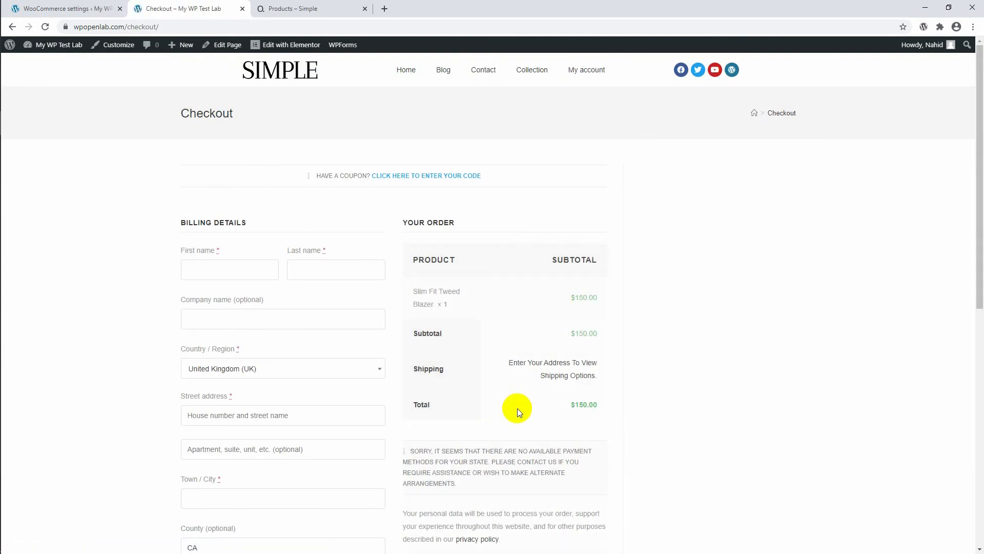
{"action": "scroll", "coordinate": [501, 340], "scroll_direction": "down", "scroll_amount": 5}
{"action": "scroll", "coordinate": [497, 334], "scroll_direction": "up", "scroll_amount": 2}
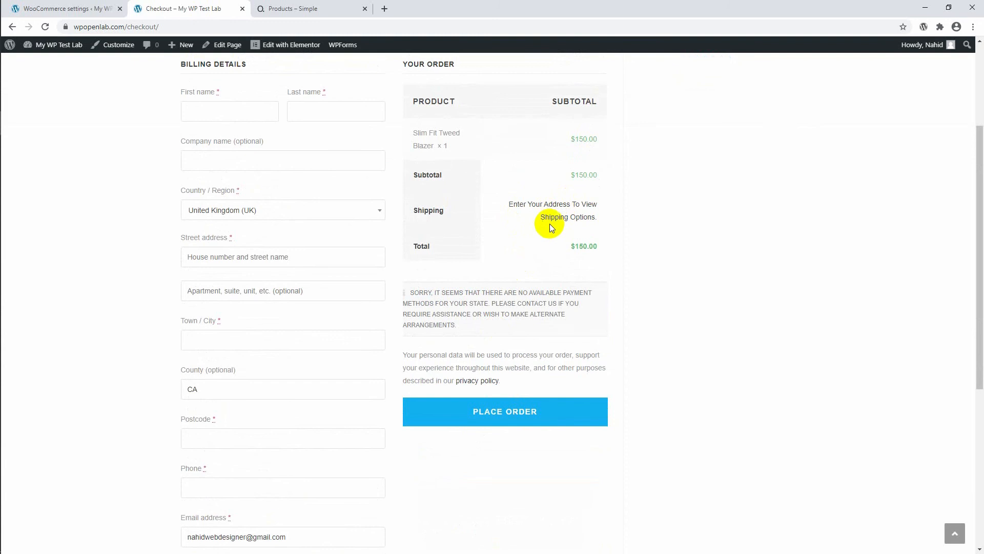
{"action": "scroll", "coordinate": [554, 228], "scroll_direction": "up", "scroll_amount": 3}
{"action": "scroll", "coordinate": [531, 227], "scroll_direction": "down", "scroll_amount": 1}
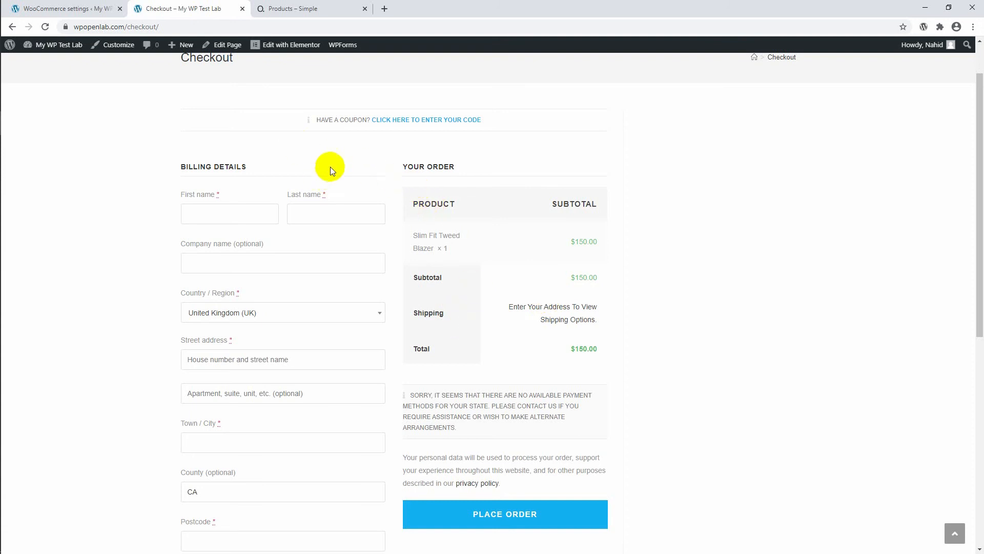
Return to the WooCommerce settings, disable the cart page shipping calculator in the shipping options, and save the changes.
{"action": "left_click", "coordinate": [99, 7]}
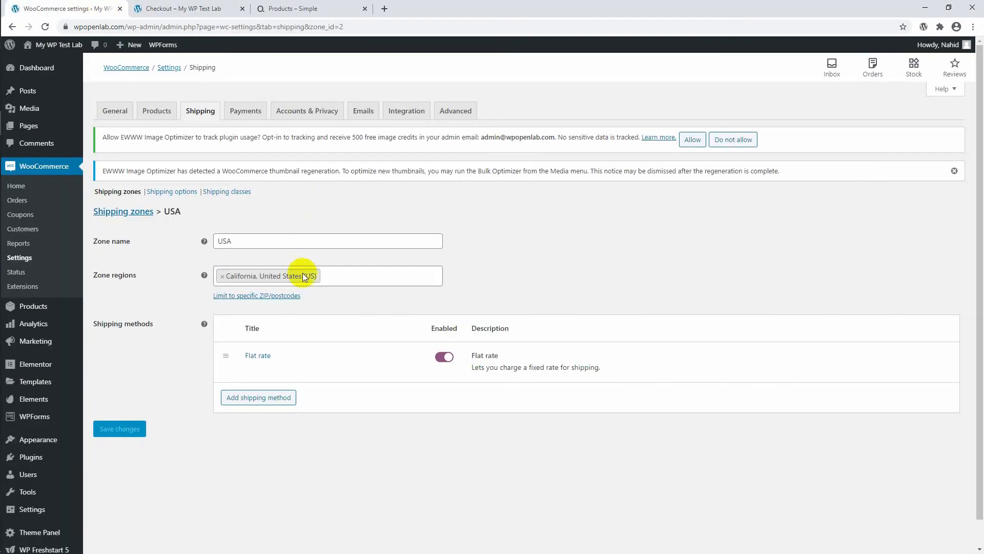
{"action": "mouse_move", "coordinate": [281, 351]}
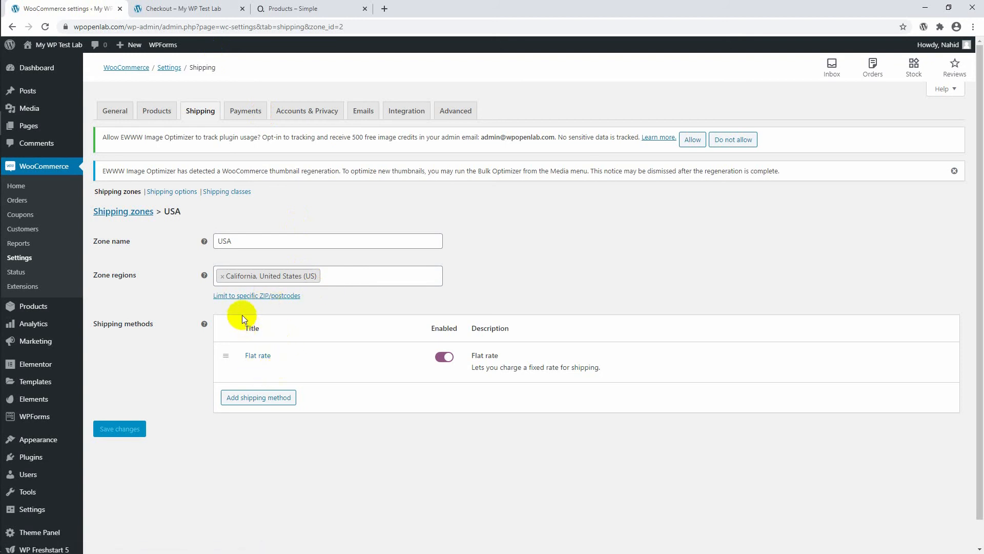
{"action": "left_click", "coordinate": [181, 195]}
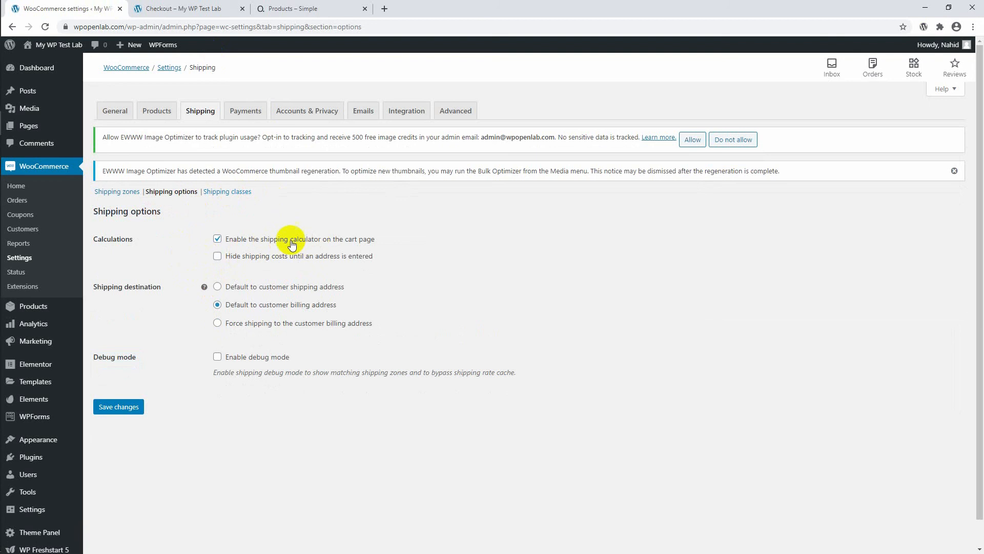
{"action": "left_click", "coordinate": [217, 239]}
{"action": "left_click", "coordinate": [128, 410]}
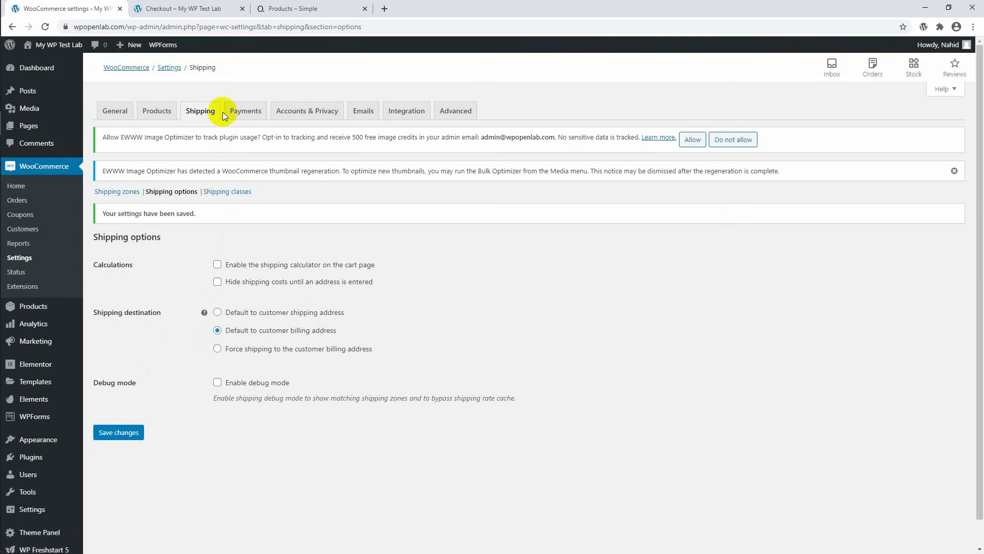
Switch to the storefront checkout, reload it, and examine the billing fields and the order's shipping line.
{"action": "left_click", "coordinate": [193, 9]}
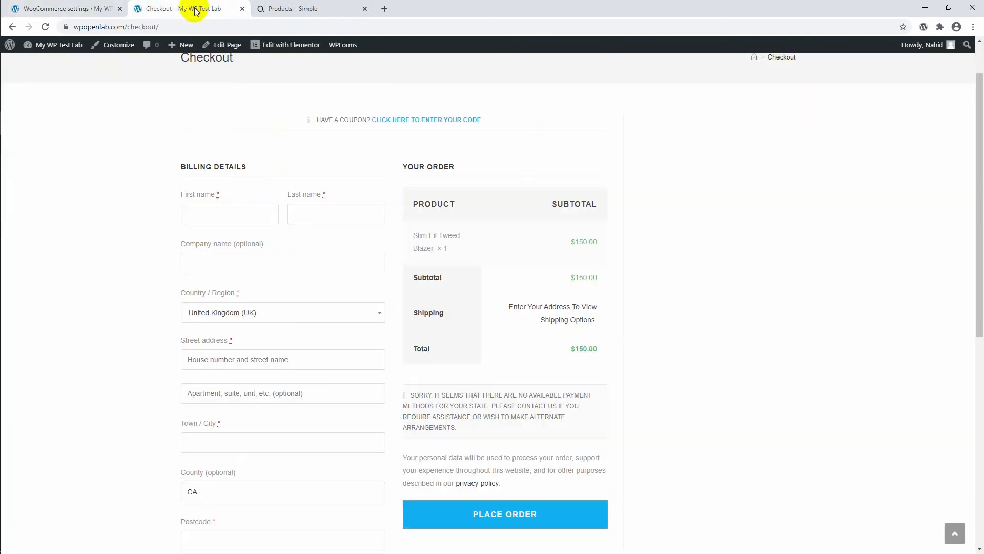
{"action": "left_click", "coordinate": [50, 26]}
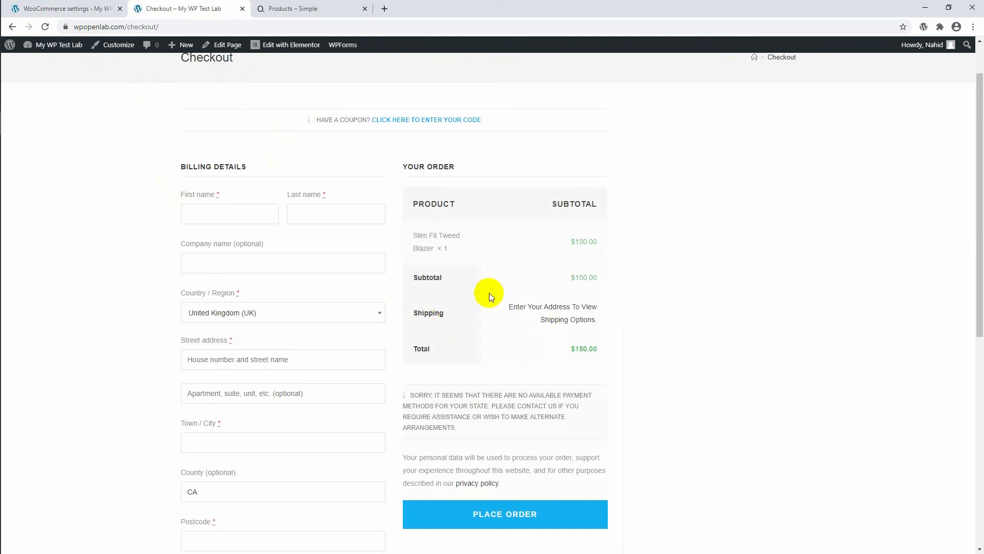
{"action": "left_click", "coordinate": [227, 218]}
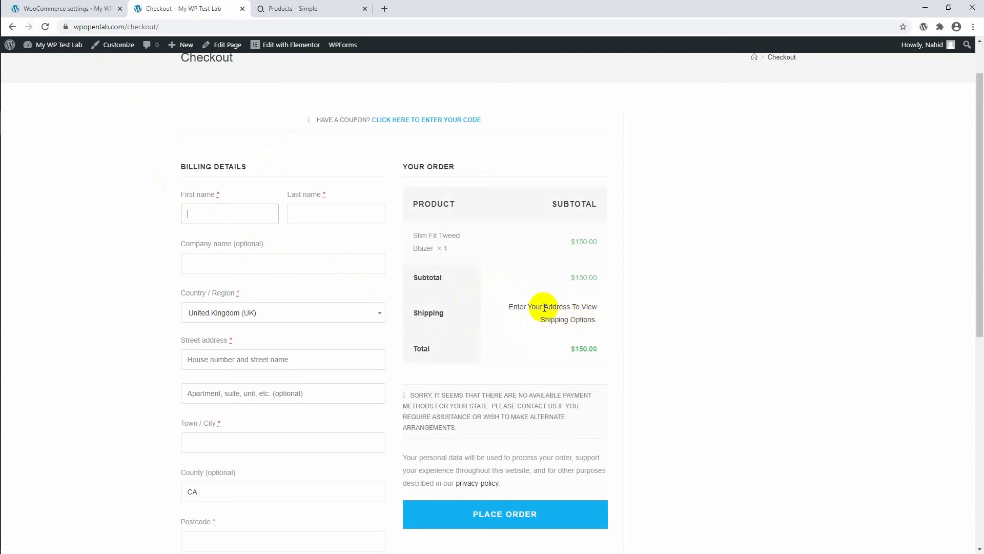
{"action": "scroll", "coordinate": [263, 284], "scroll_direction": "down", "scroll_amount": 3}
{"action": "scroll", "coordinate": [264, 285], "scroll_direction": "down", "scroll_amount": 1}
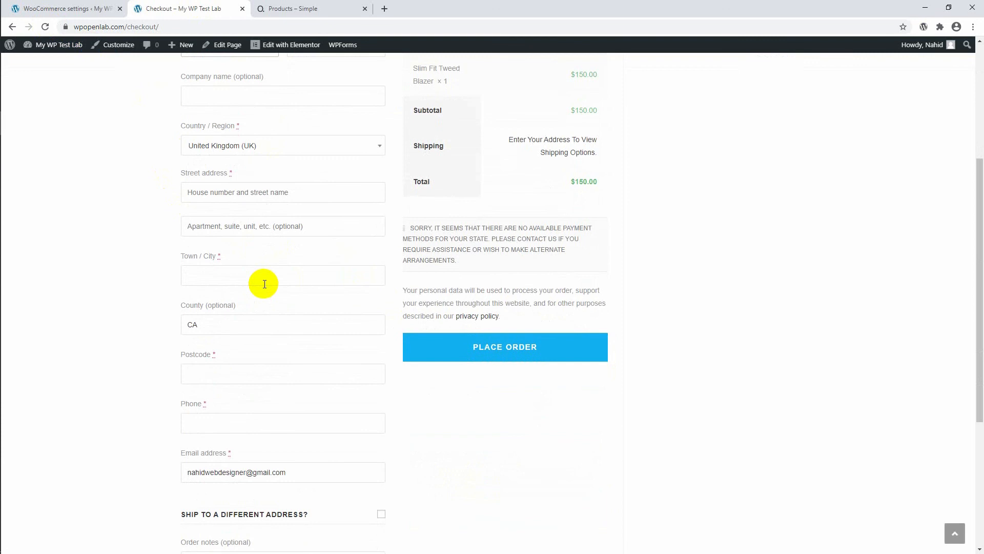
{"action": "scroll", "coordinate": [263, 285], "scroll_direction": "up", "scroll_amount": 1}
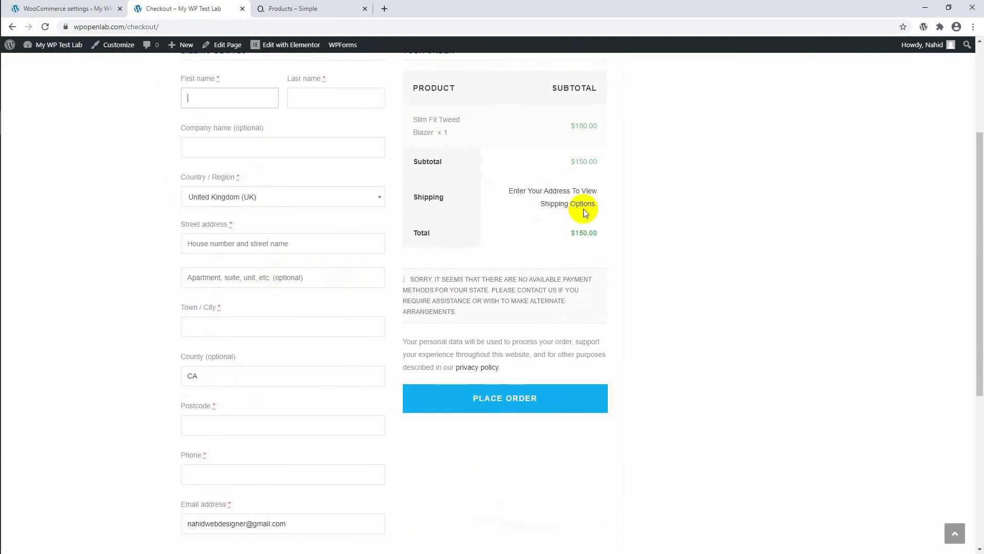
{"action": "scroll", "coordinate": [312, 263], "scroll_direction": "down", "scroll_amount": 2}
{"action": "scroll", "coordinate": [312, 262], "scroll_direction": "up", "scroll_amount": 3}
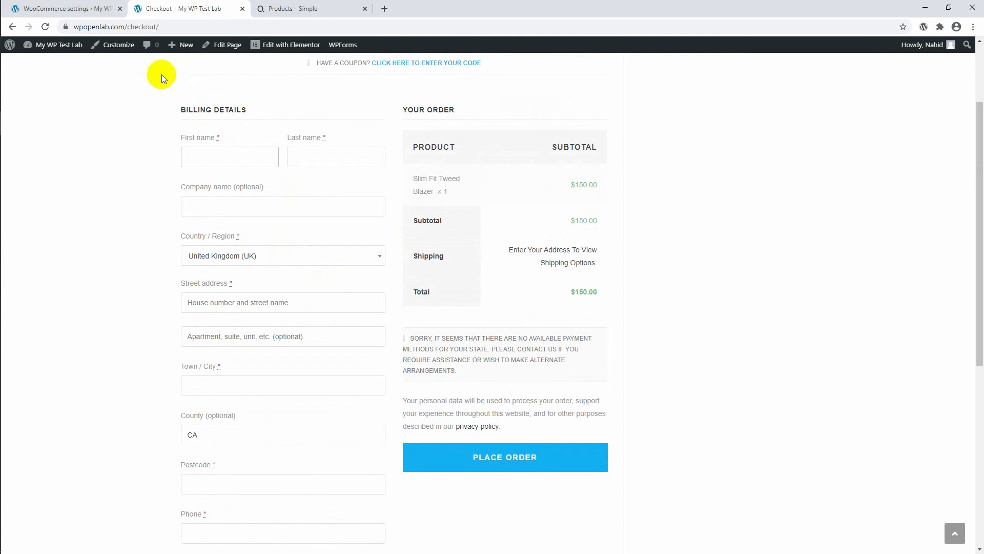
Return to the WooCommerce settings, enable the PayPal payment method, and open its setup page.
{"action": "left_click", "coordinate": [104, 7]}
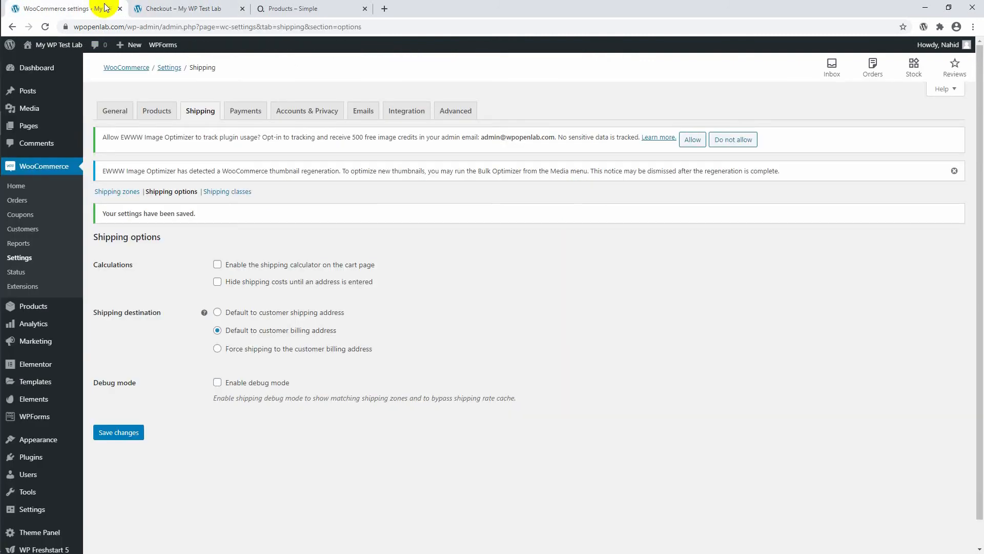
{"action": "left_click", "coordinate": [251, 115]}
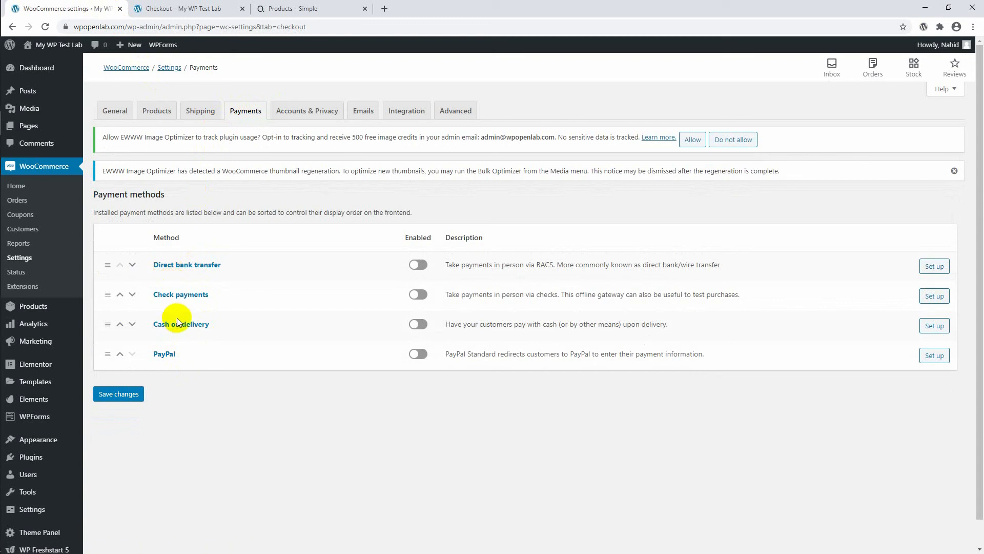
{"action": "left_click", "coordinate": [422, 359]}
{"action": "left_click", "coordinate": [938, 360]}
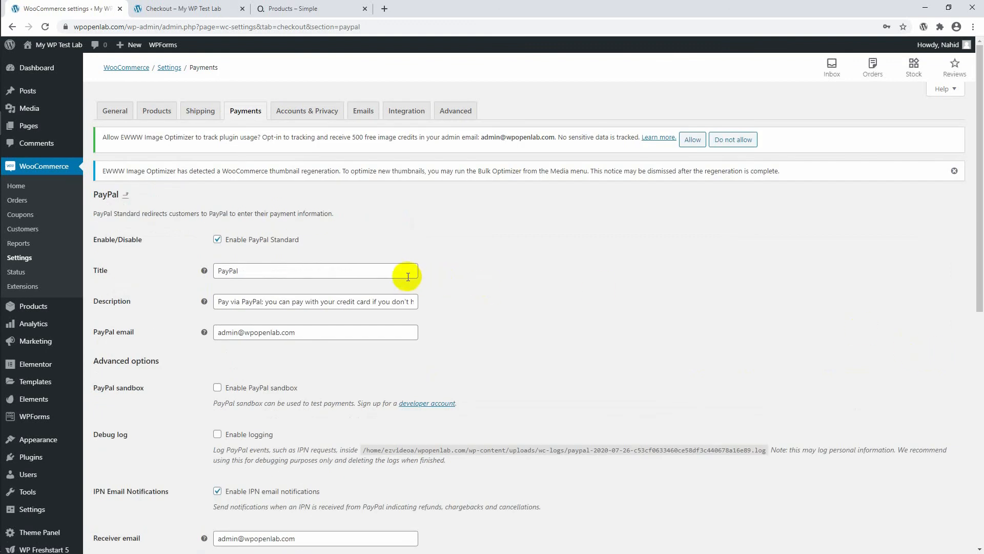
Review the PayPal Standard enable option, title, description and PayPal email settings.
{"action": "scroll", "coordinate": [408, 277], "scroll_direction": "down", "scroll_amount": 4}
{"action": "scroll", "coordinate": [408, 277], "scroll_direction": "up", "scroll_amount": 3}
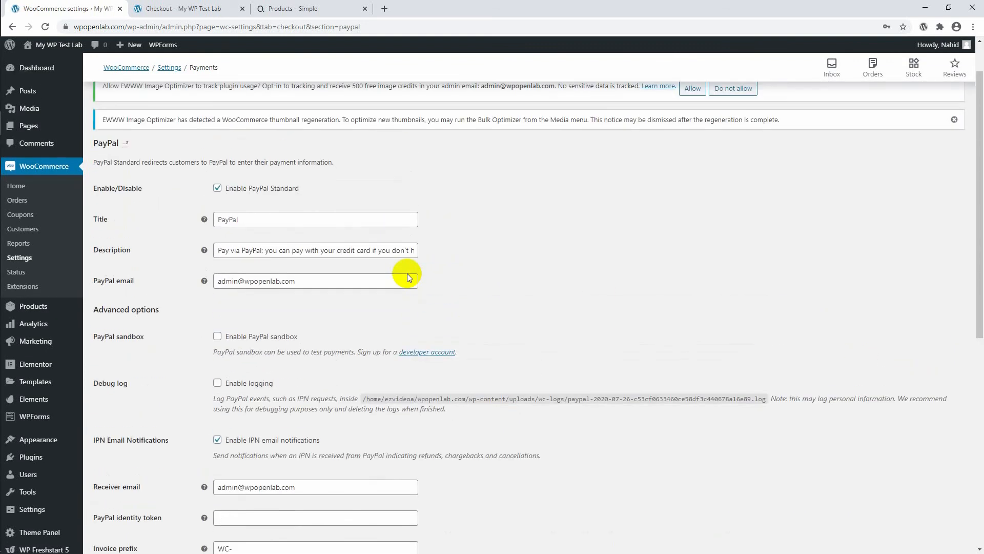
{"action": "scroll", "coordinate": [309, 234], "scroll_direction": "down", "scroll_amount": 5}
{"action": "scroll", "coordinate": [309, 237], "scroll_direction": "up", "scroll_amount": 5}
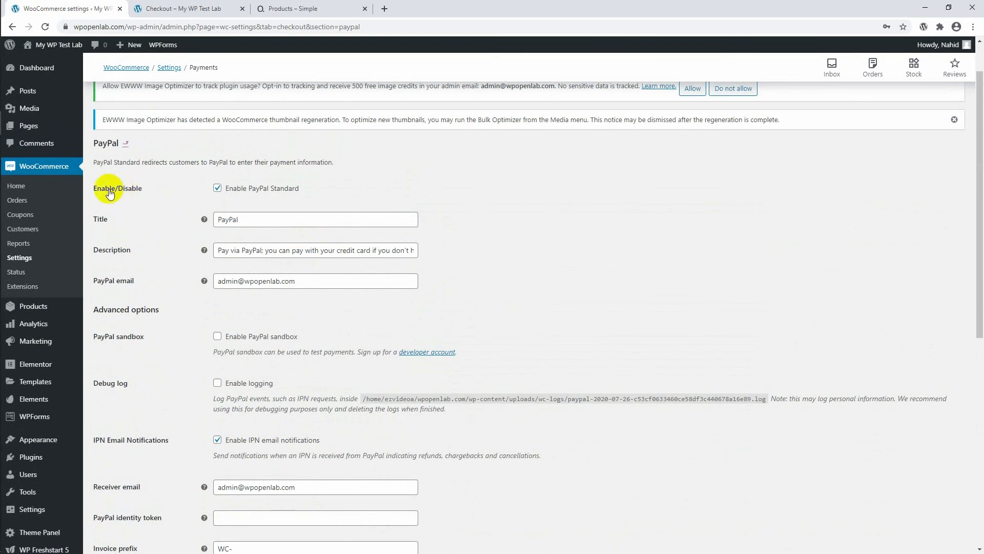
{"action": "left_click", "coordinate": [218, 189]}
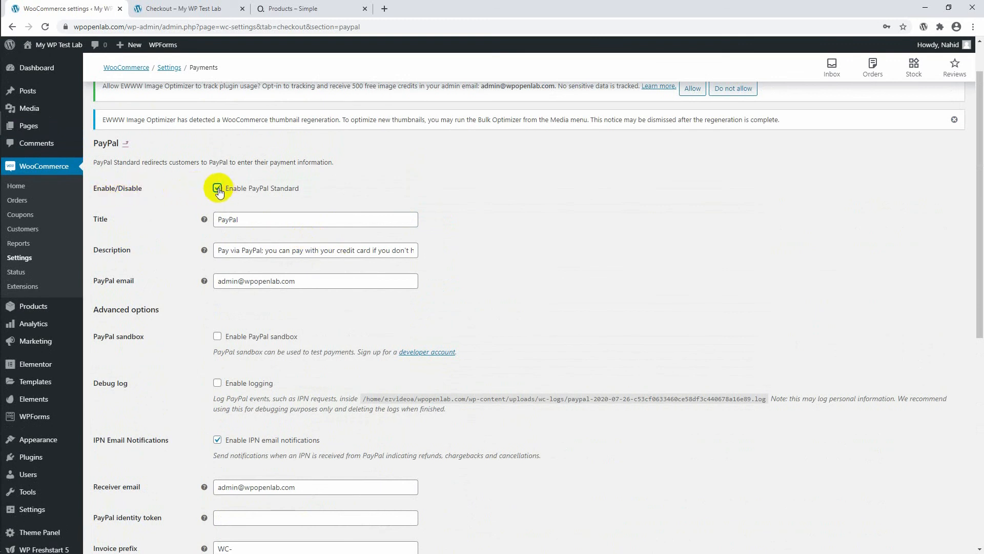
{"action": "scroll", "coordinate": [207, 190], "scroll_direction": "down", "scroll_amount": 1}
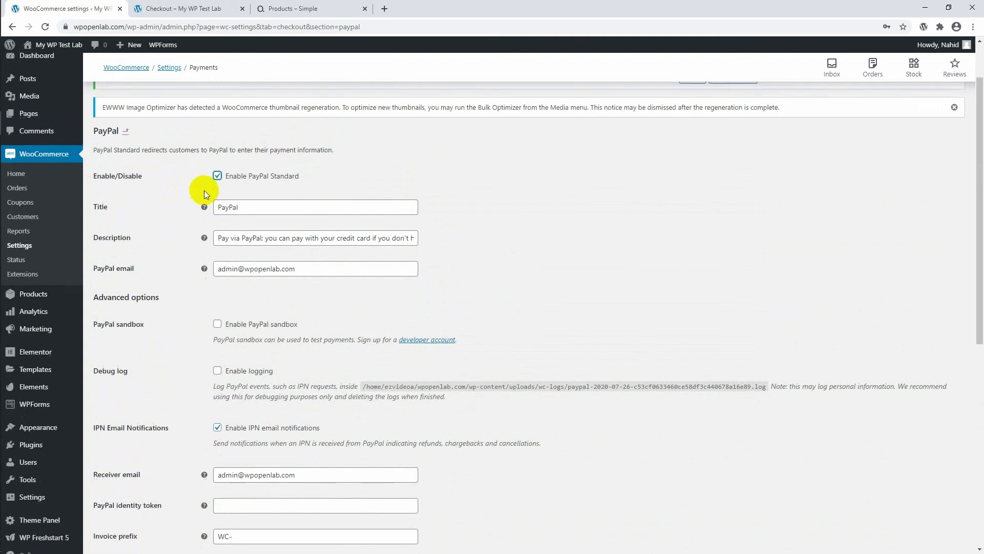
{"action": "left_click", "coordinate": [242, 171]}
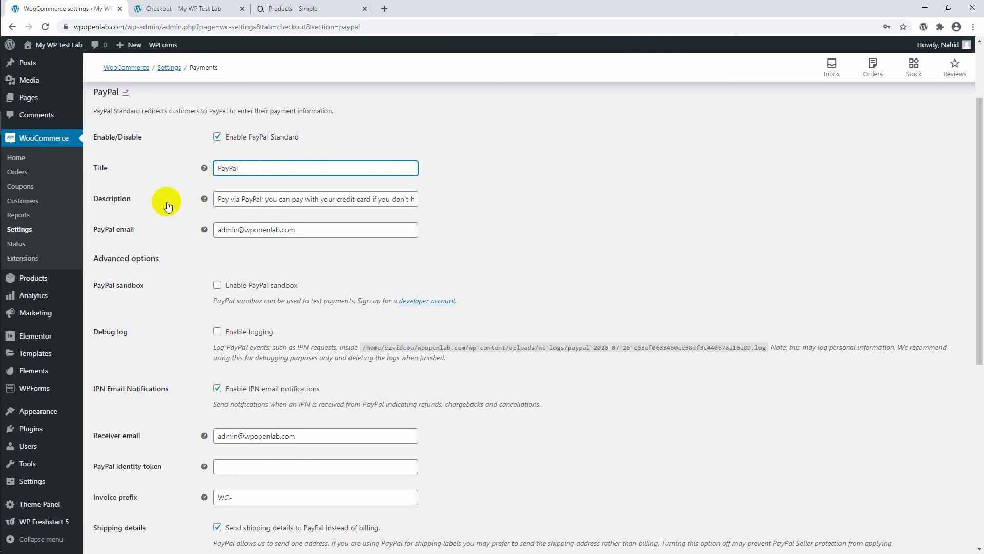
{"action": "left_click", "coordinate": [236, 199]}
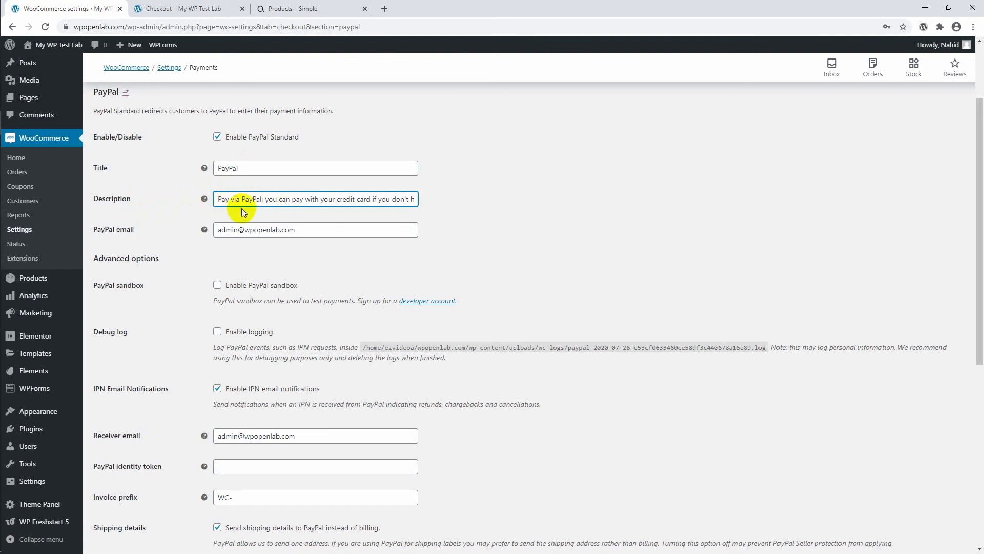
{"action": "scroll", "coordinate": [241, 209], "scroll_direction": "down", "scroll_amount": 1}
{"action": "double_click", "coordinate": [287, 180]}
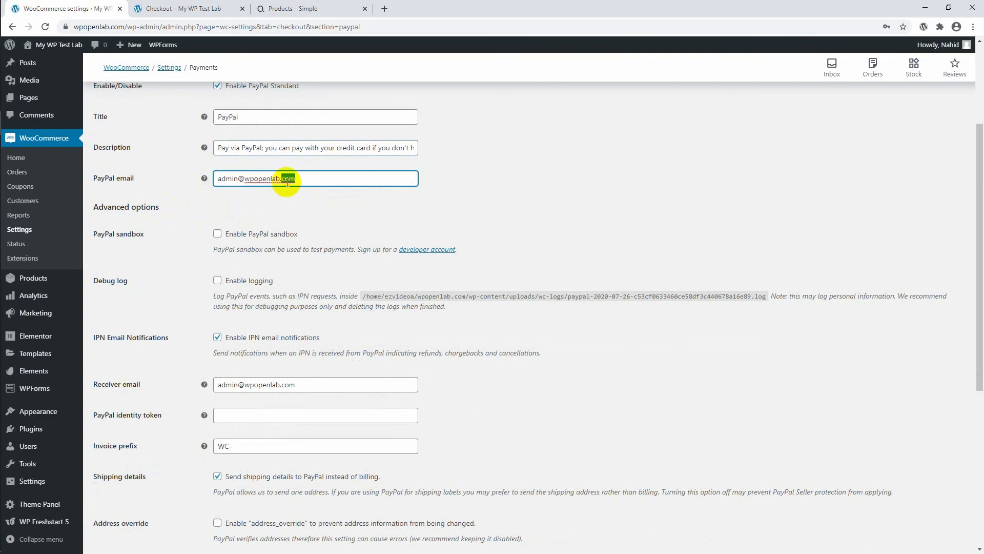
{"action": "left_click", "coordinate": [287, 182]}
{"action": "left_click", "coordinate": [294, 182]}
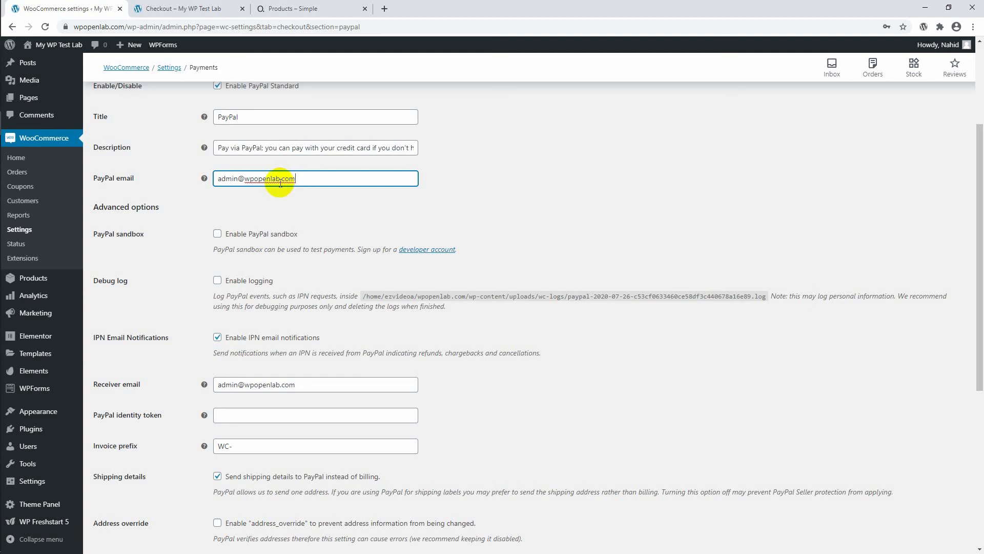
Review the remaining PayPal options and open the PayPal API Credentials documentation link in a new browser tab.
{"action": "scroll", "coordinate": [223, 199], "scroll_direction": "down", "scroll_amount": 3}
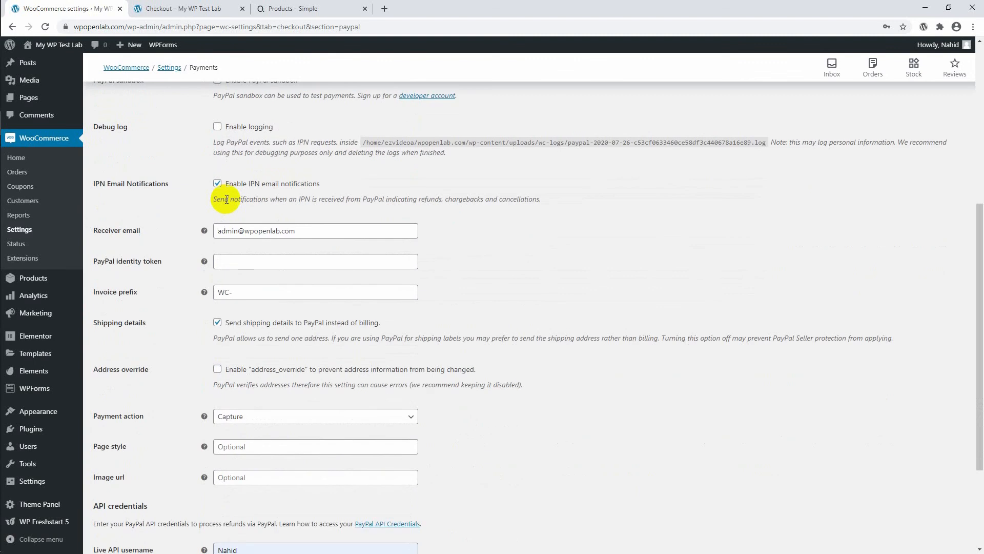
{"action": "scroll", "coordinate": [226, 199], "scroll_direction": "down", "scroll_amount": 1}
{"action": "scroll", "coordinate": [225, 199], "scroll_direction": "down", "scroll_amount": 2}
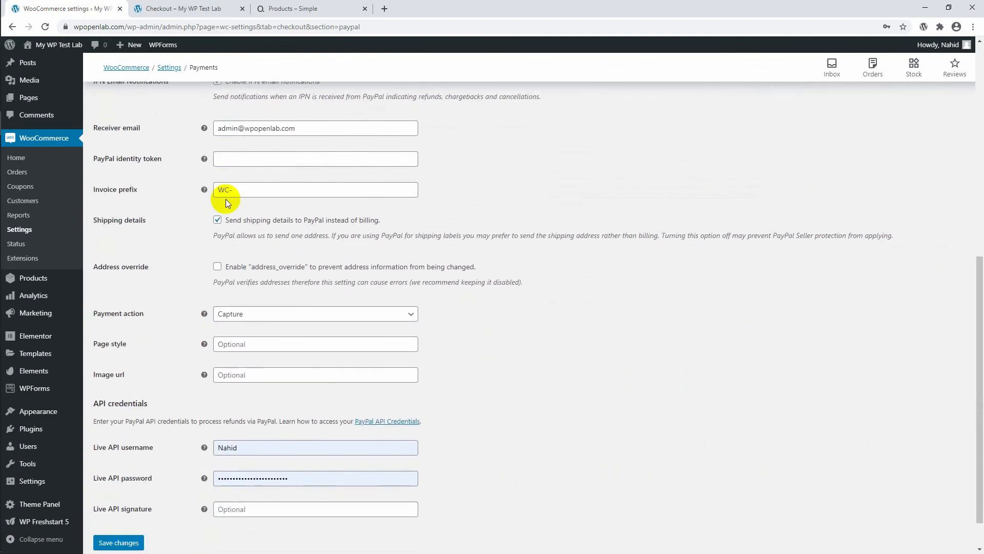
{"action": "scroll", "coordinate": [226, 199], "scroll_direction": "down", "scroll_amount": 1}
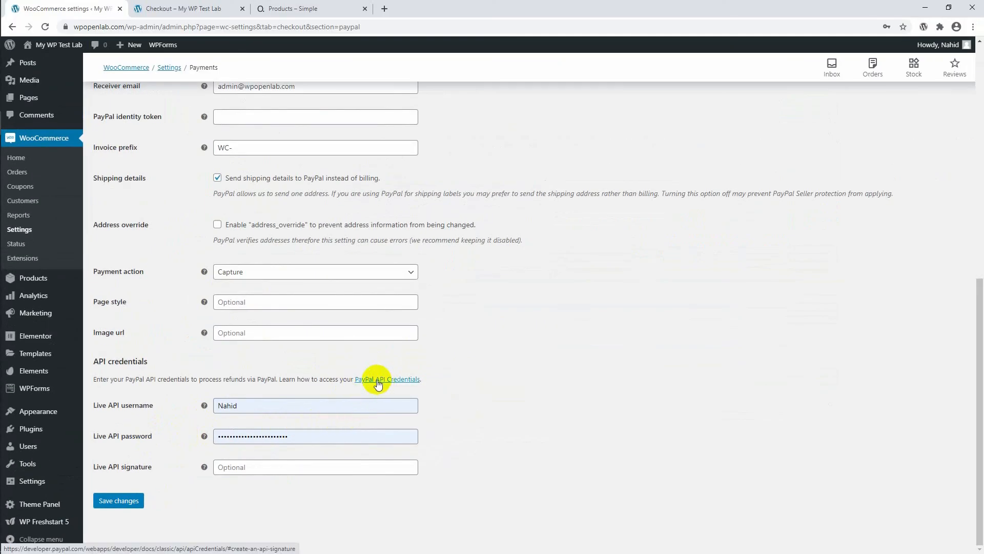
{"action": "right_click", "coordinate": [370, 382]}
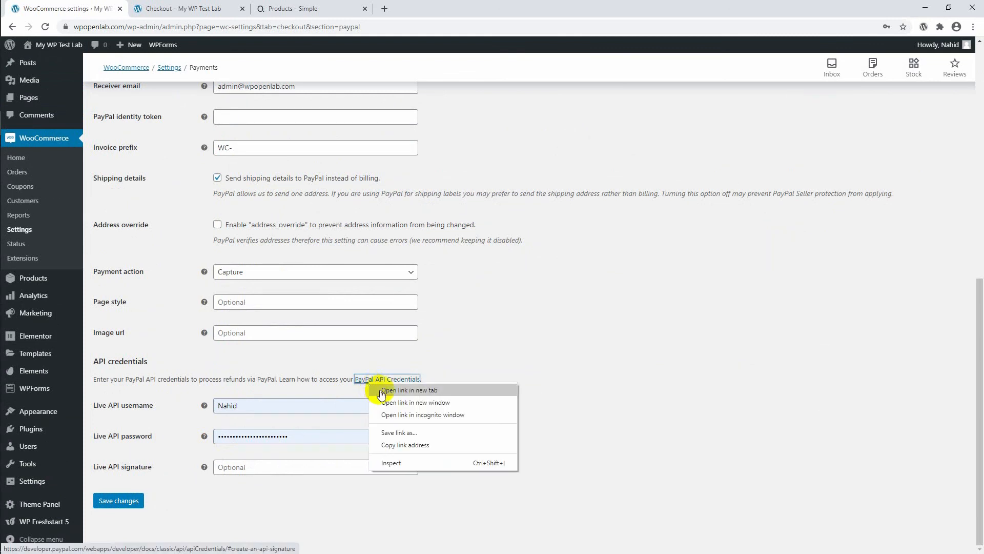
{"action": "left_click", "coordinate": [378, 389]}
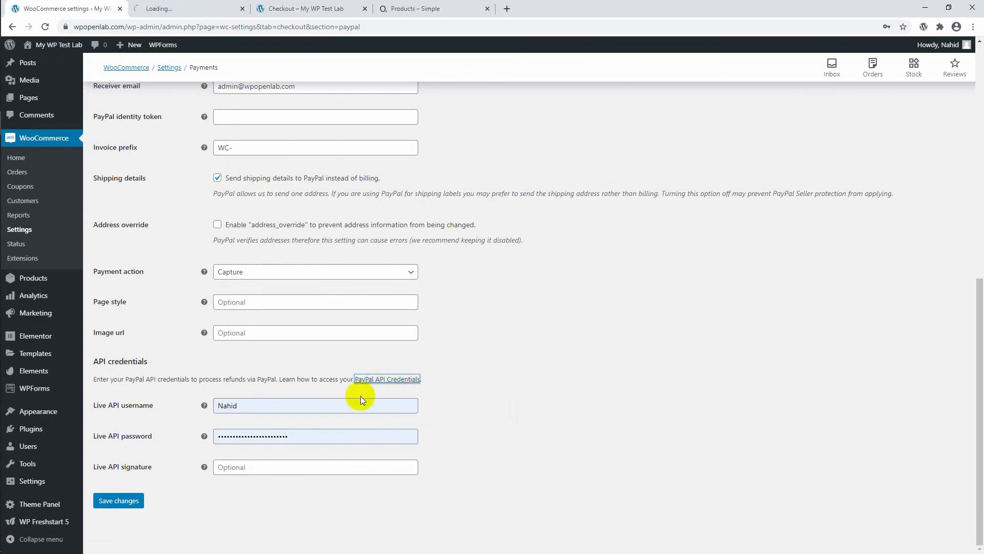
Switch to the PayPal Developer documentation and examine the types of NVP/SOAP API credentials.
{"action": "left_click", "coordinate": [174, 8]}
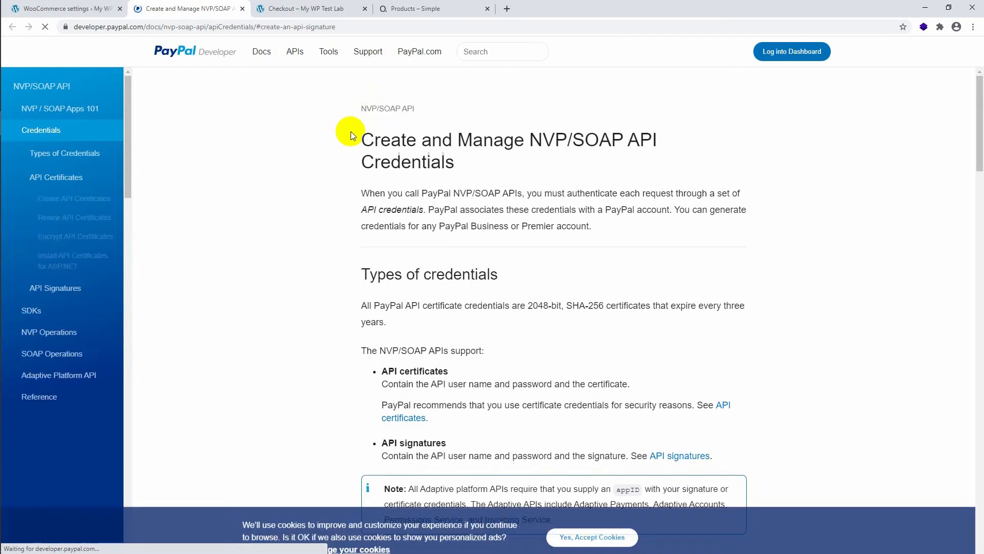
{"action": "scroll", "coordinate": [448, 175], "scroll_direction": "down", "scroll_amount": 6}
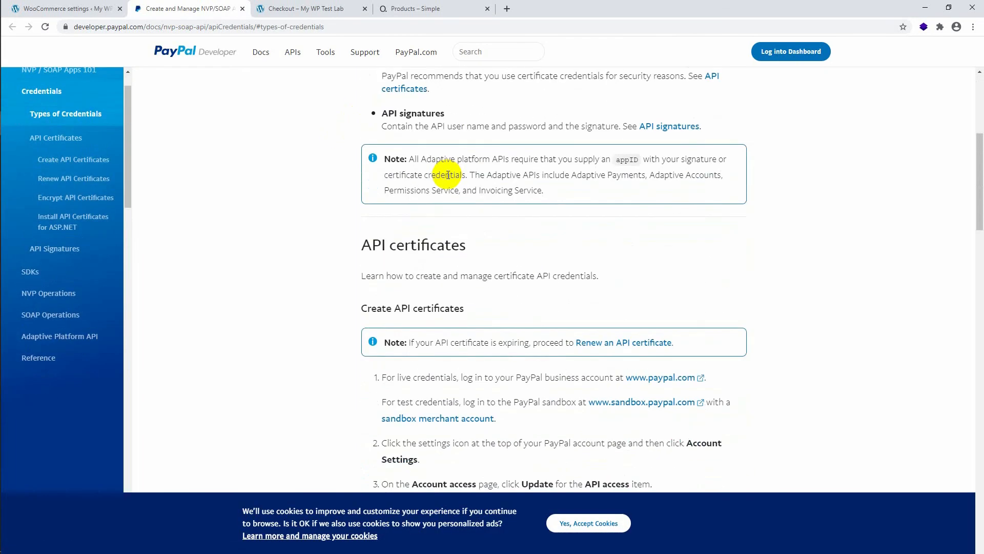
{"action": "scroll", "coordinate": [448, 175], "scroll_direction": "down", "scroll_amount": 6}
{"action": "scroll", "coordinate": [447, 174], "scroll_direction": "up", "scroll_amount": 11}
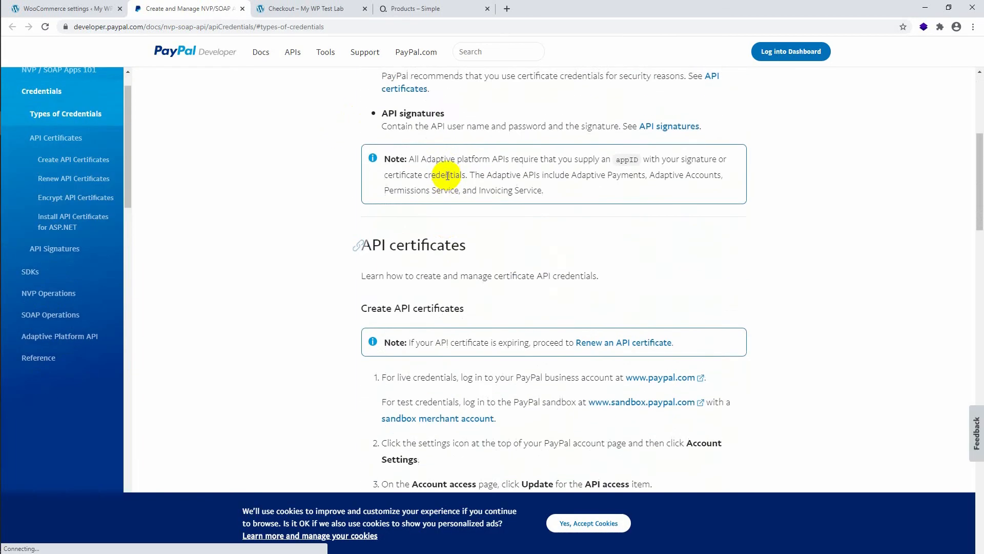
{"action": "scroll", "coordinate": [448, 175], "scroll_direction": "up", "scroll_amount": 1}
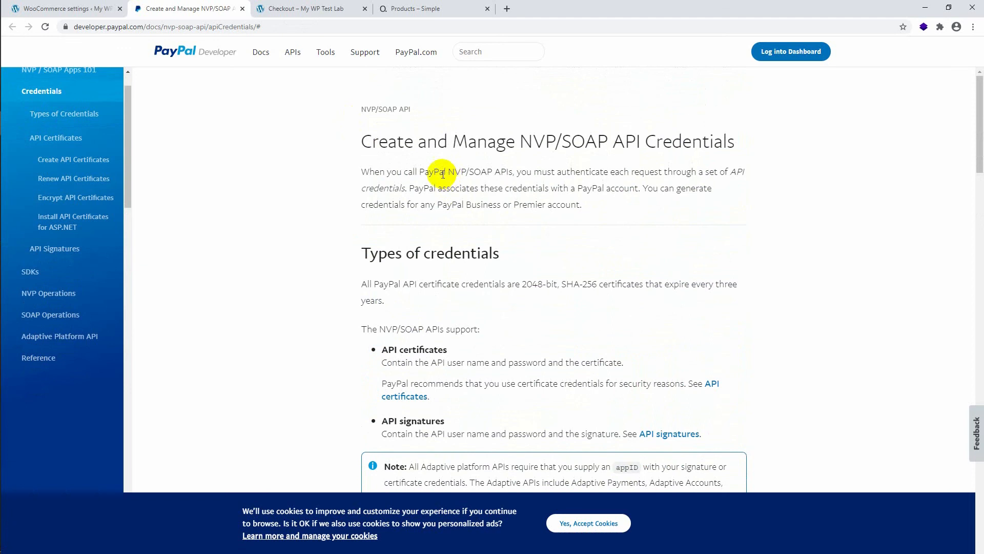
Examine the PayPal documentation's instructions for creating and renewing API certificates.
{"action": "left_click", "coordinate": [92, 9]}
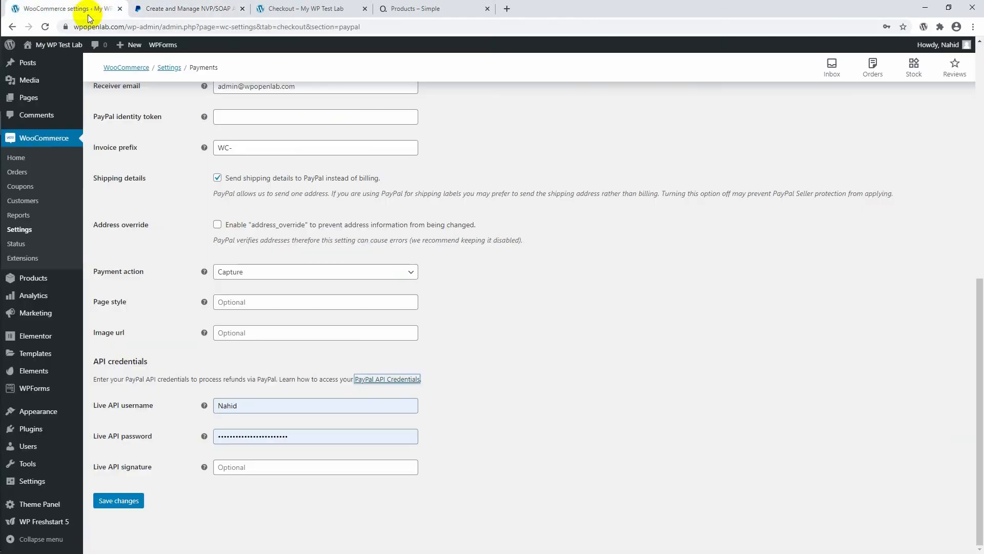
{"action": "left_click", "coordinate": [154, 9]}
{"action": "scroll", "coordinate": [259, 222], "scroll_direction": "down", "scroll_amount": 6}
{"action": "scroll", "coordinate": [258, 222], "scroll_direction": "down", "scroll_amount": 15}
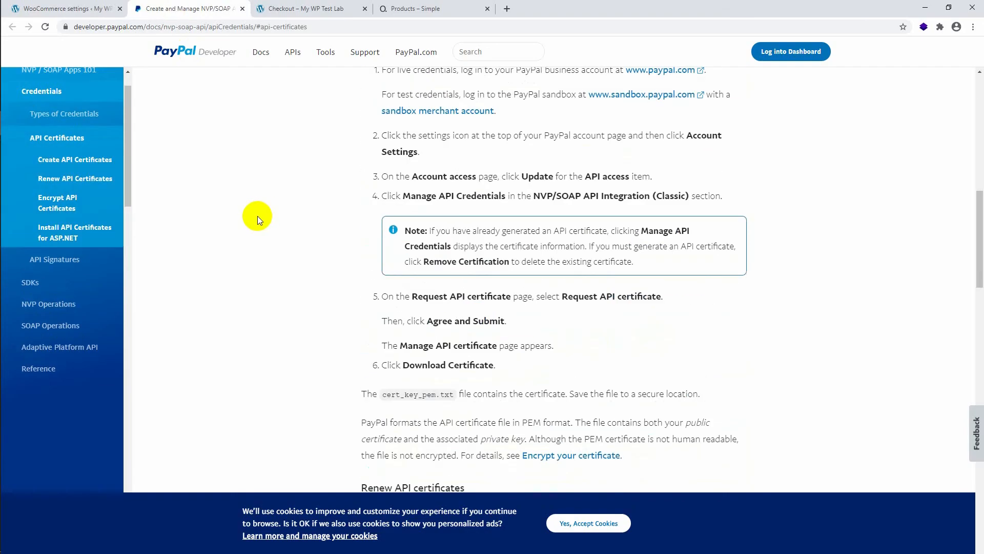
{"action": "scroll", "coordinate": [238, 214], "scroll_direction": "up", "scroll_amount": 15}
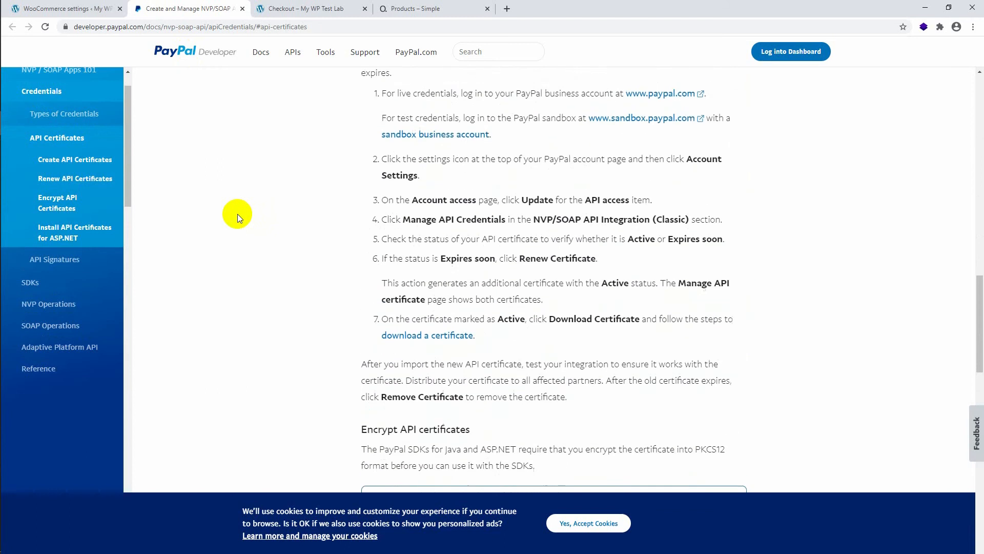
{"action": "scroll", "coordinate": [225, 219], "scroll_direction": "up", "scroll_amount": 7}
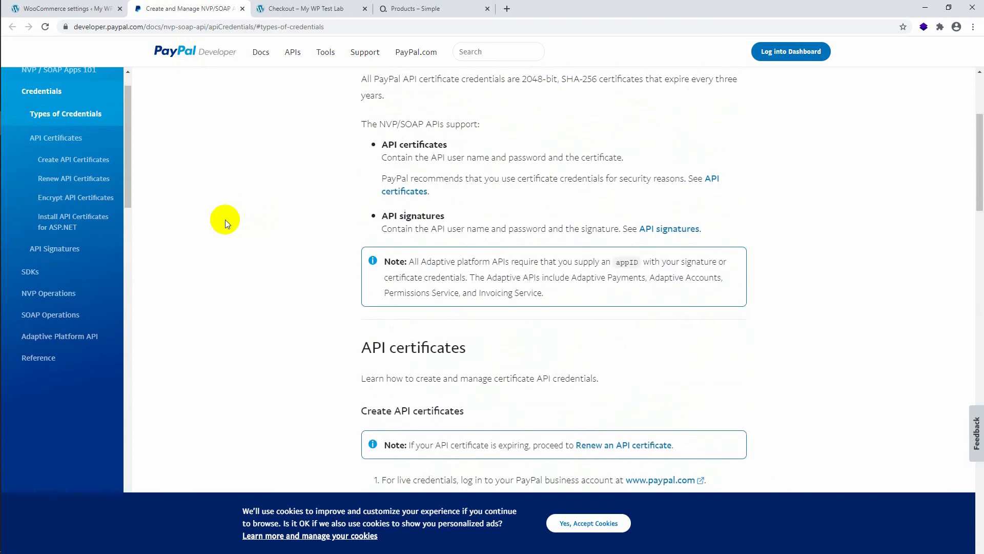
{"action": "scroll", "coordinate": [225, 220], "scroll_direction": "up", "scroll_amount": 1}
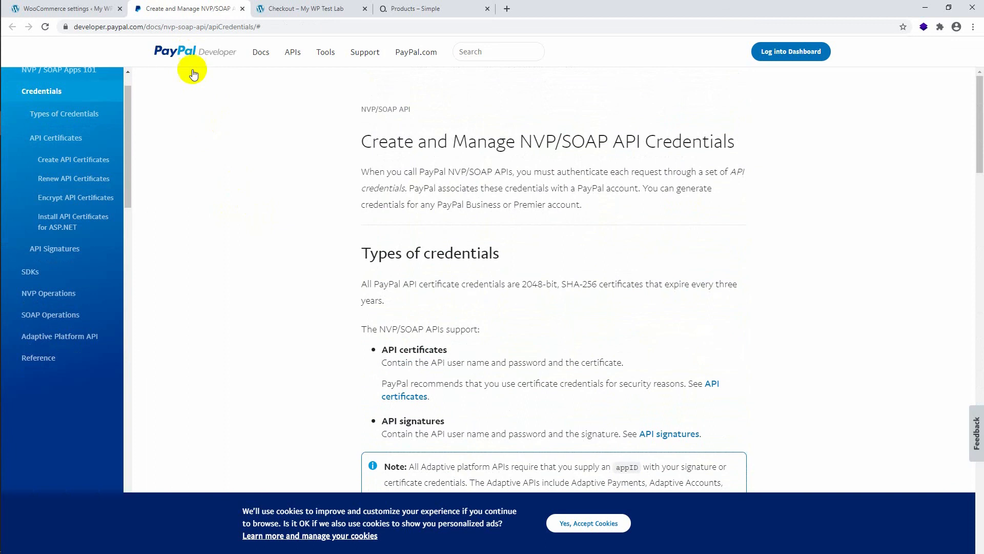
Return to the WooCommerce settings, open Accounts & Privacy, and review the guest checkout, account creation, data erasure and privacy policy options.
{"action": "left_click", "coordinate": [92, 4]}
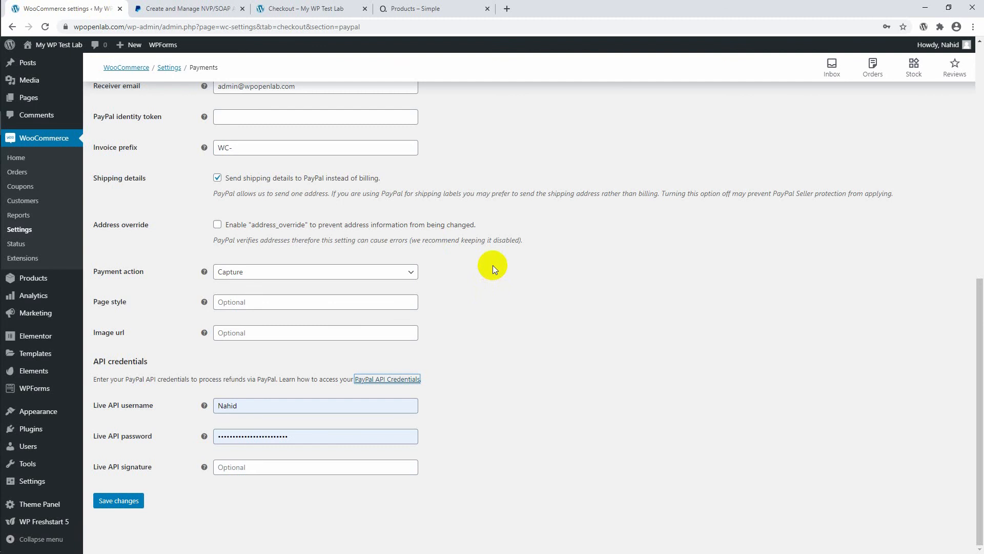
{"action": "scroll", "coordinate": [419, 269], "scroll_direction": "up", "scroll_amount": 3}
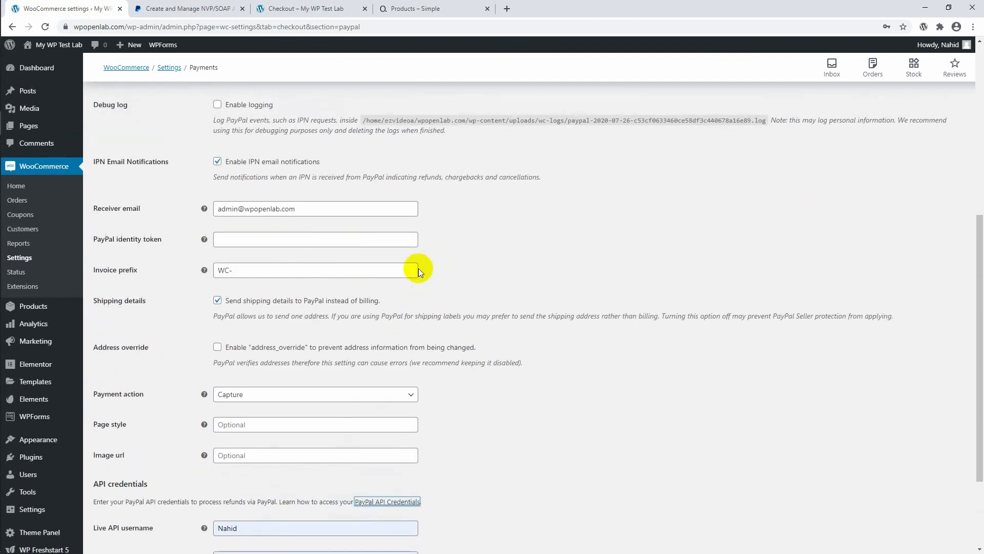
{"action": "scroll", "coordinate": [419, 269], "scroll_direction": "up", "scroll_amount": 7}
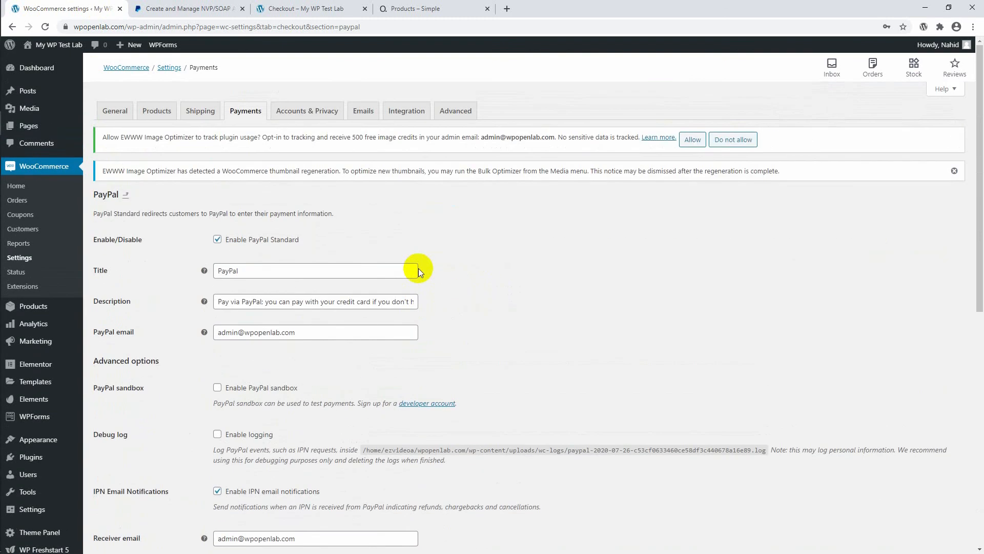
{"action": "left_click", "coordinate": [330, 116]}
{"action": "left_click", "coordinate": [539, 87]}
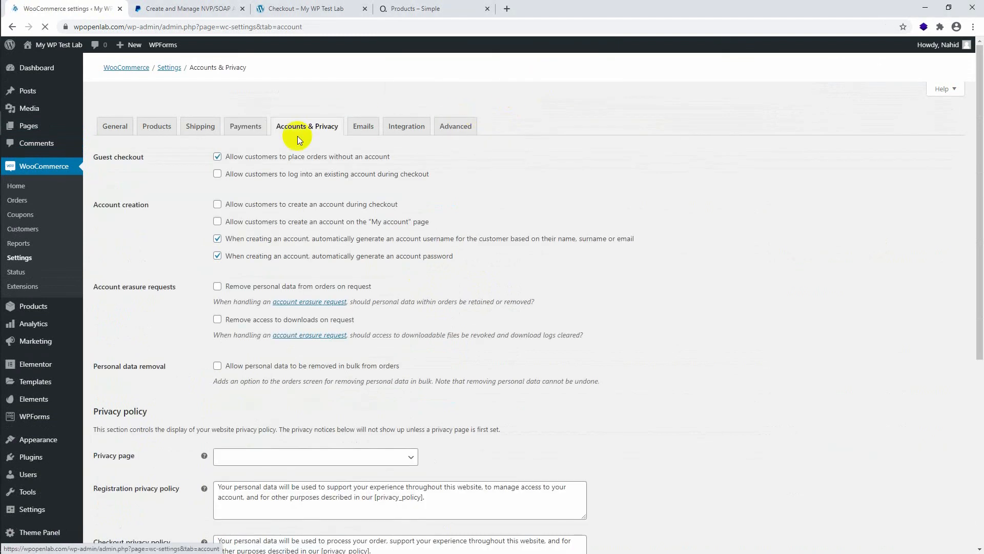
{"action": "scroll", "coordinate": [240, 229], "scroll_direction": "down", "scroll_amount": 5}
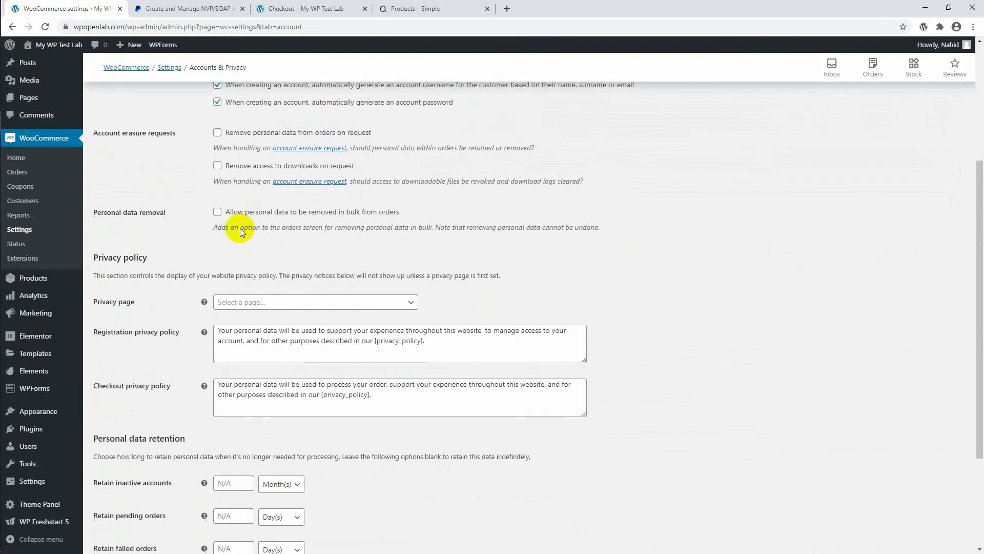
{"action": "scroll", "coordinate": [240, 228], "scroll_direction": "up", "scroll_amount": 3}
{"action": "scroll", "coordinate": [240, 229], "scroll_direction": "up", "scroll_amount": 1}
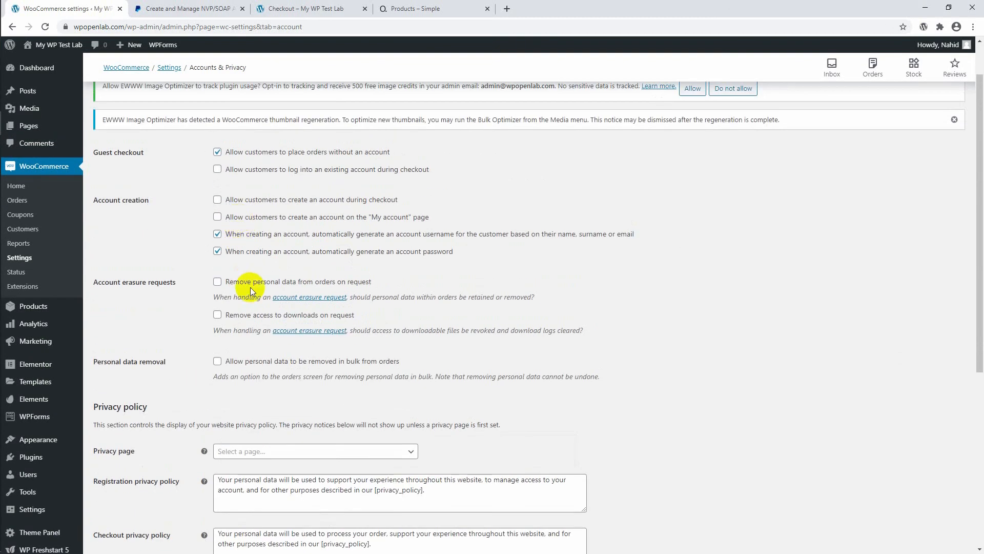
{"action": "scroll", "coordinate": [251, 287], "scroll_direction": "down", "scroll_amount": 2}
{"action": "scroll", "coordinate": [251, 288], "scroll_direction": "up", "scroll_amount": 3}
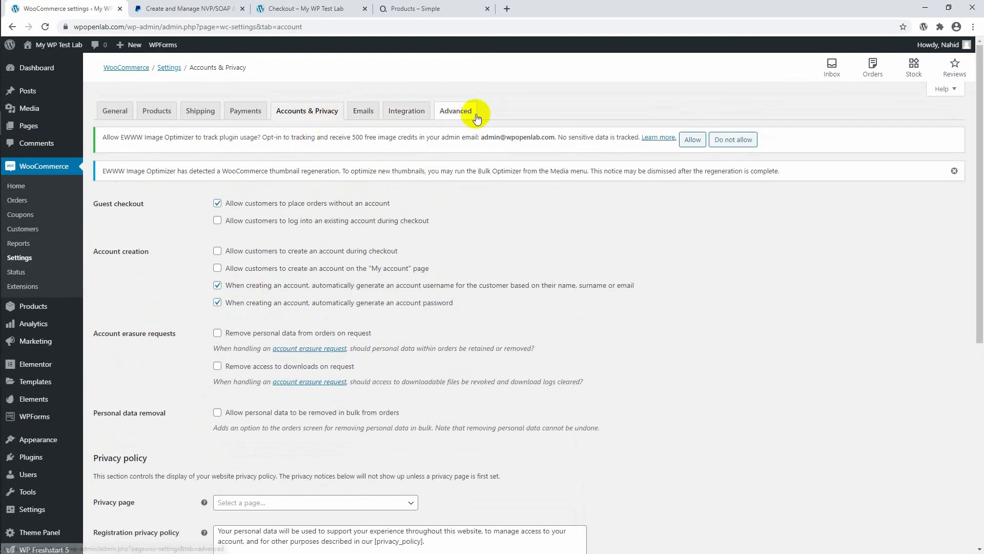
Open the WooCommerce Emails settings and review the email notifications and their recipients.
{"action": "left_click", "coordinate": [363, 110]}
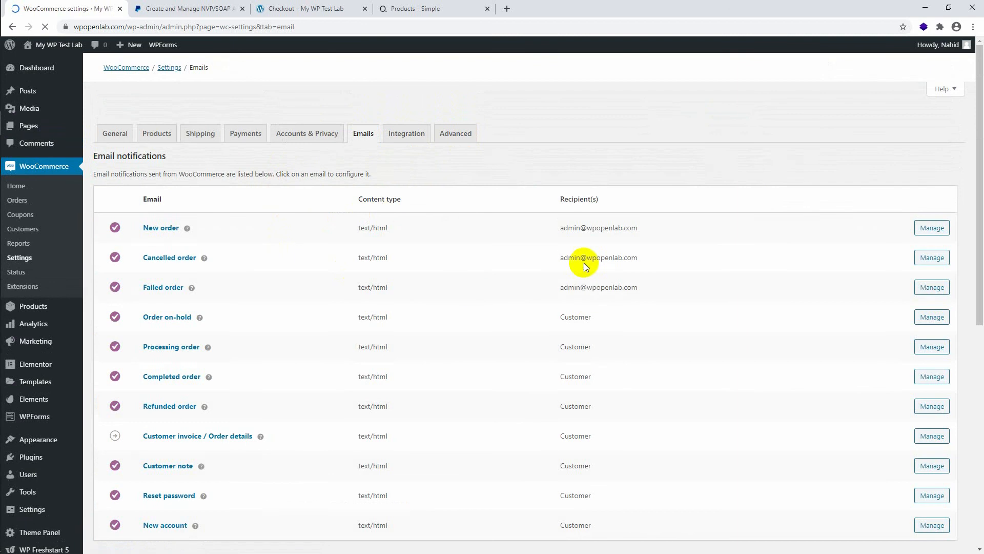
{"action": "scroll", "coordinate": [591, 261], "scroll_direction": "down", "scroll_amount": 2}
{"action": "scroll", "coordinate": [587, 265], "scroll_direction": "up", "scroll_amount": 1}
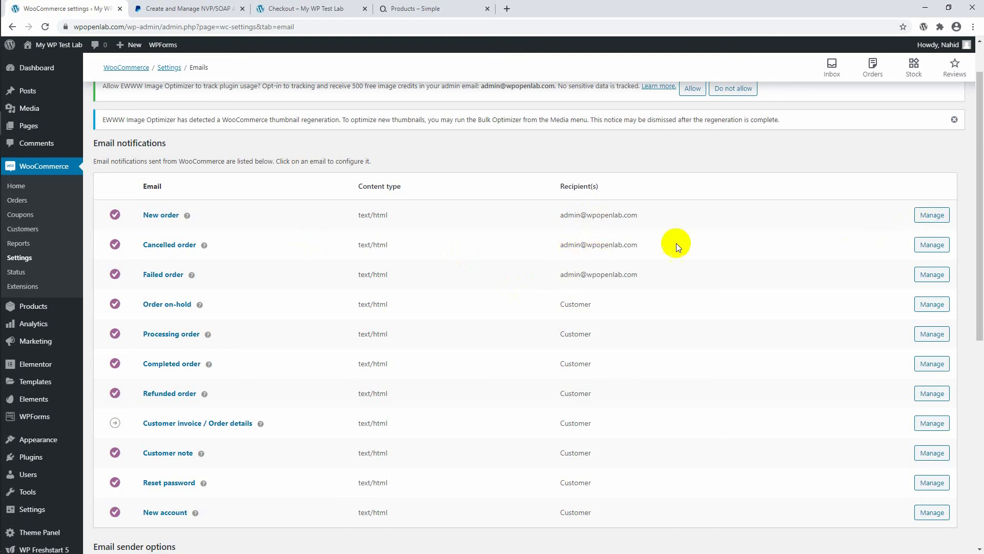
{"action": "scroll", "coordinate": [676, 243], "scroll_direction": "down", "scroll_amount": 3}
{"action": "scroll", "coordinate": [682, 272], "scroll_direction": "up", "scroll_amount": 4}
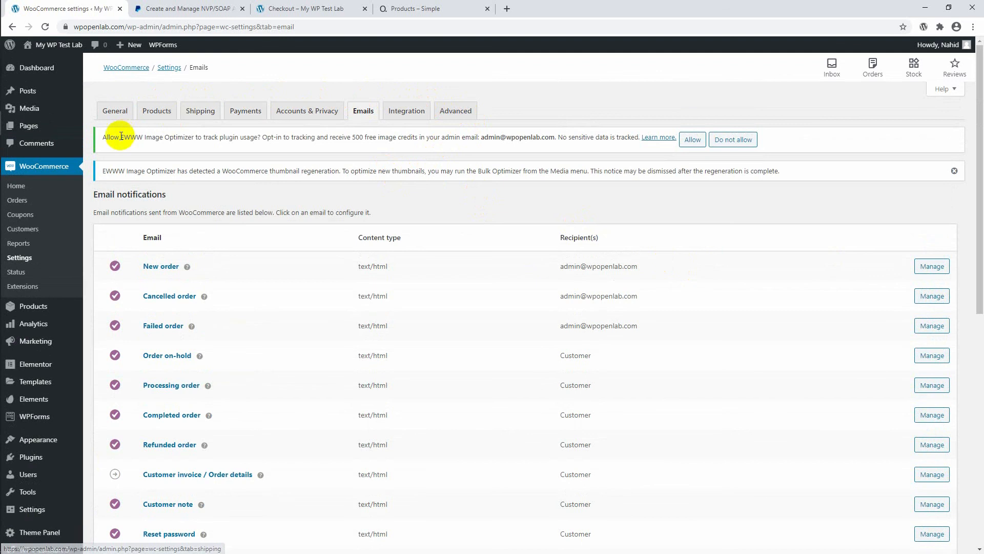
Open the WooCommerce Home page and review the inbox, the Finish setup checklist and the stats overview.
{"action": "left_click", "coordinate": [23, 189]}
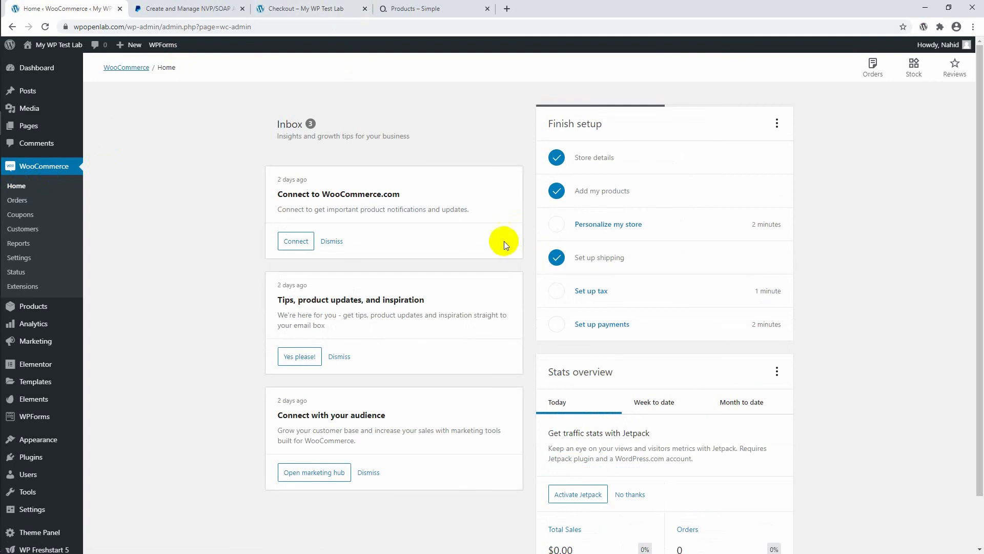
{"action": "scroll", "coordinate": [413, 224], "scroll_direction": "down", "scroll_amount": 1}
{"action": "scroll", "coordinate": [413, 224], "scroll_direction": "up", "scroll_amount": 1}
{"action": "scroll", "coordinate": [413, 224], "scroll_direction": "down", "scroll_amount": 1}
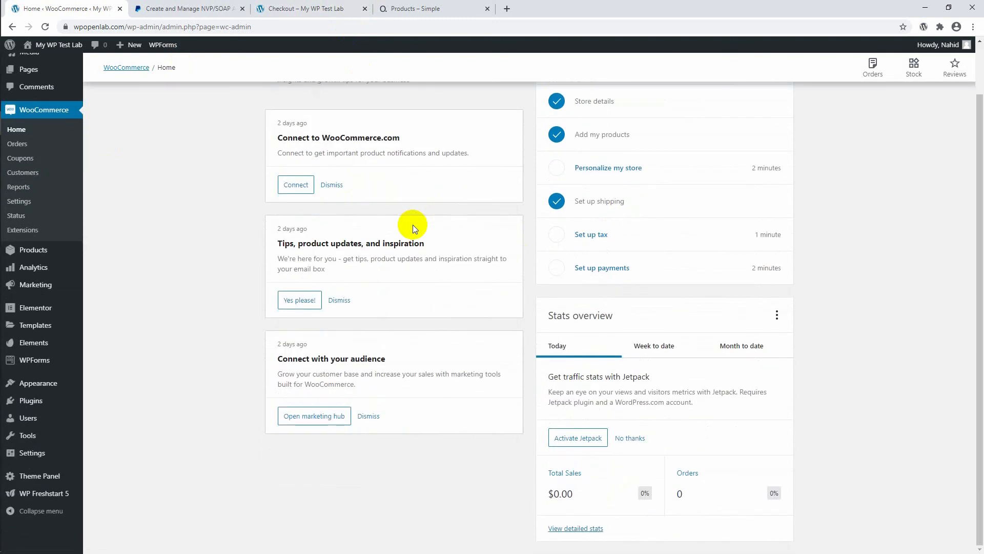
{"action": "scroll", "coordinate": [414, 224], "scroll_direction": "up", "scroll_amount": 1}
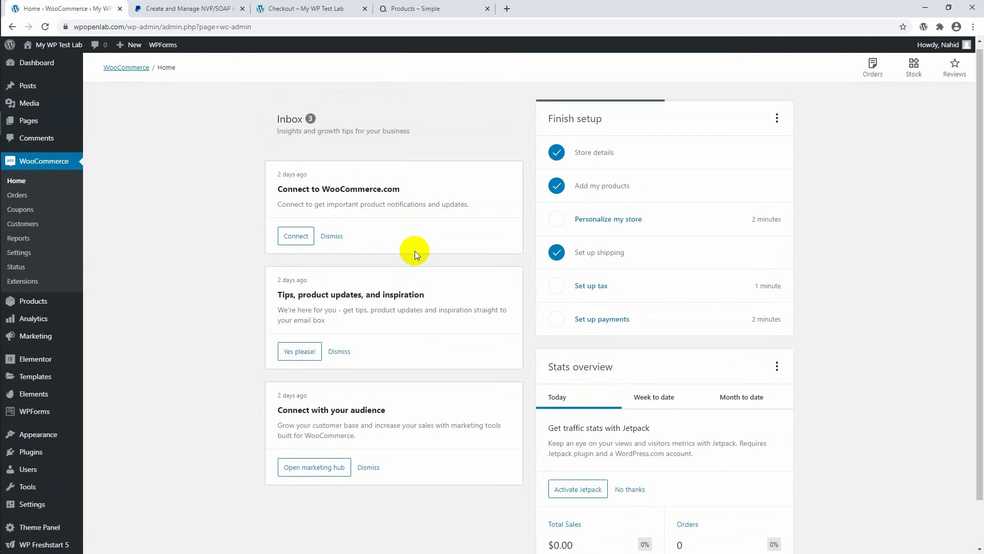
{"action": "scroll", "coordinate": [413, 246], "scroll_direction": "up", "scroll_amount": 1}
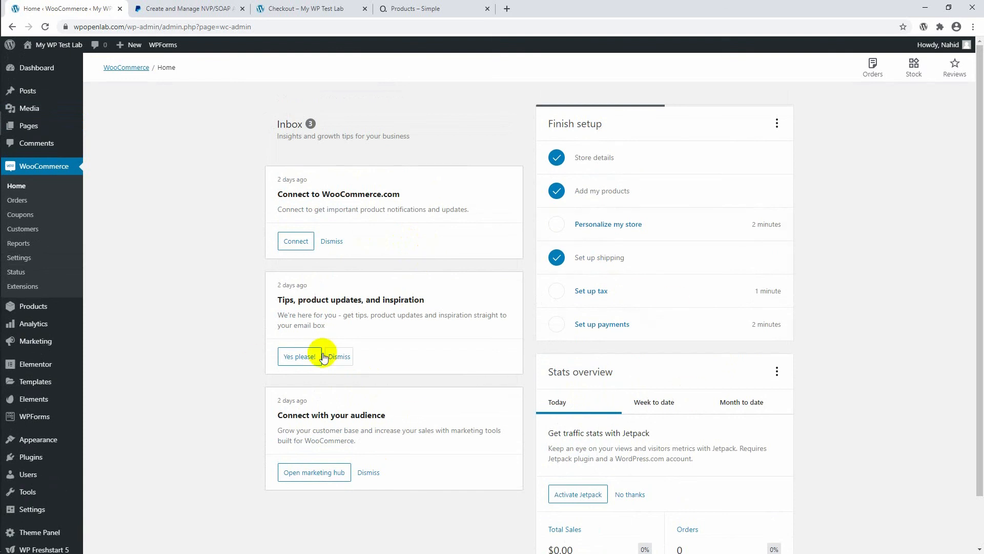
Open the WooCommerce Orders page and examine the order area and the suggested store tools.
{"action": "left_click", "coordinate": [51, 205]}
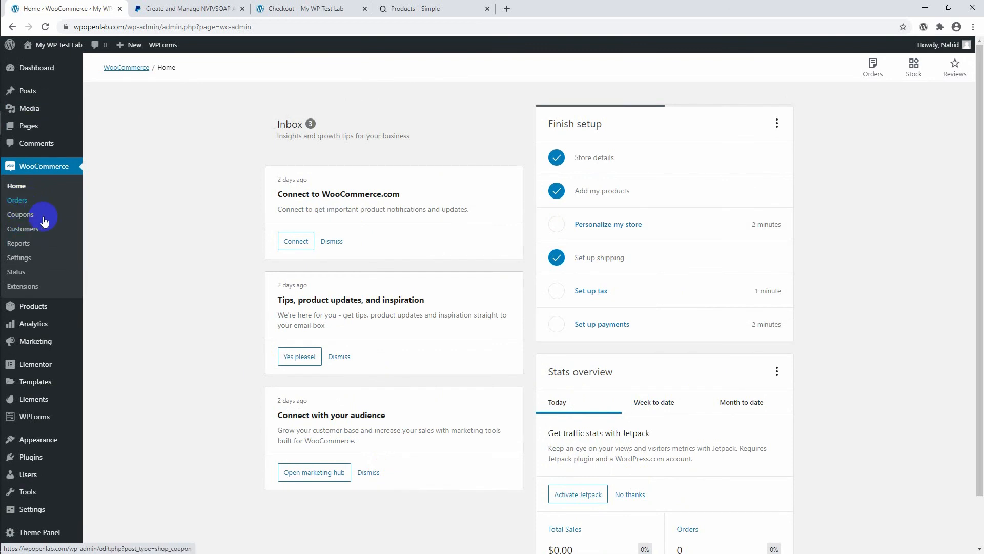
{"action": "left_click", "coordinate": [15, 204]}
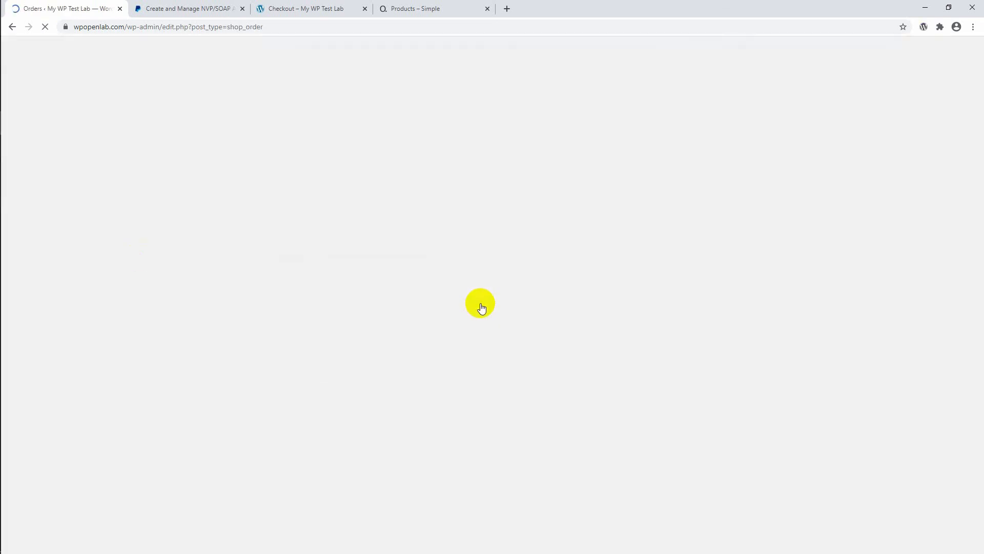
{"action": "scroll", "coordinate": [341, 269], "scroll_direction": "down", "scroll_amount": 4}
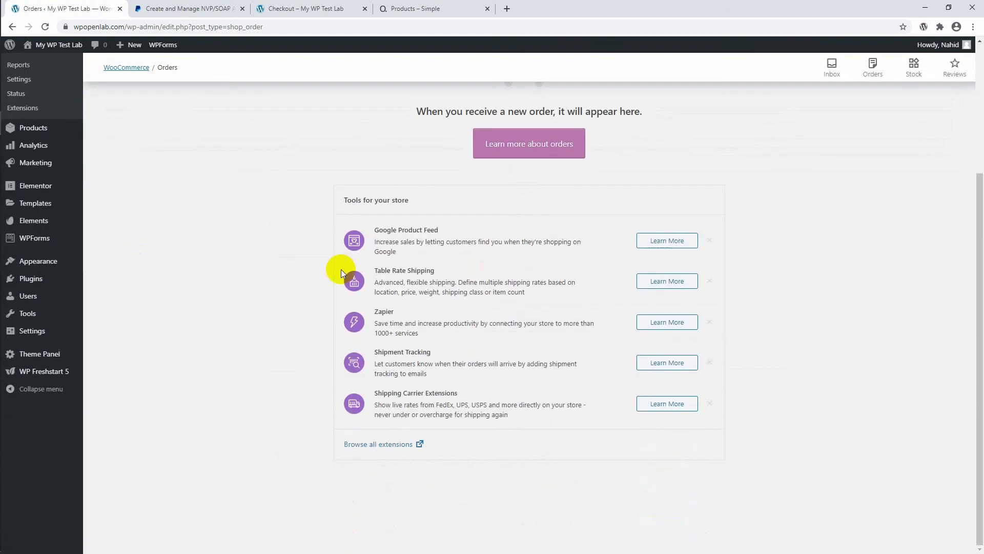
{"action": "scroll", "coordinate": [339, 270], "scroll_direction": "up", "scroll_amount": 3}
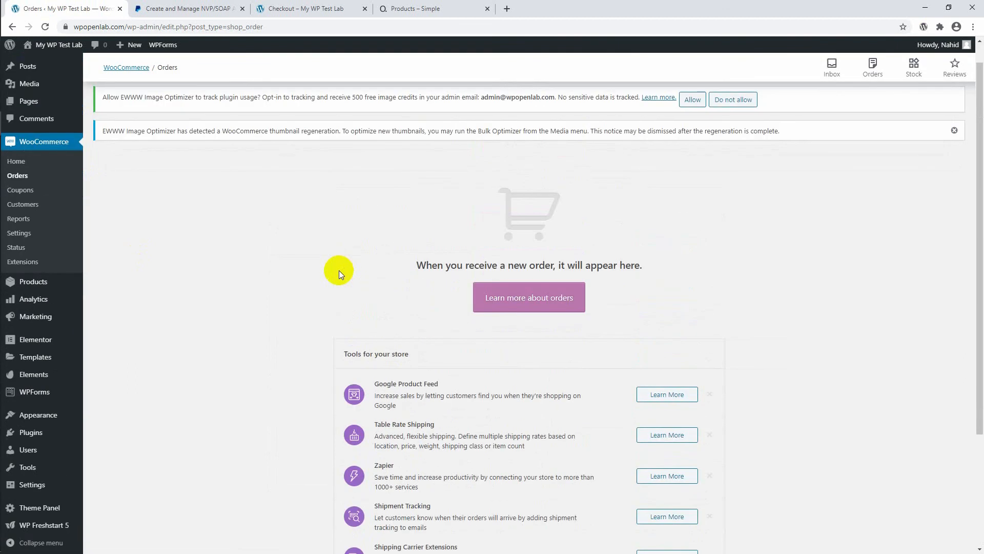
{"action": "scroll", "coordinate": [339, 270], "scroll_direction": "down", "scroll_amount": 2}
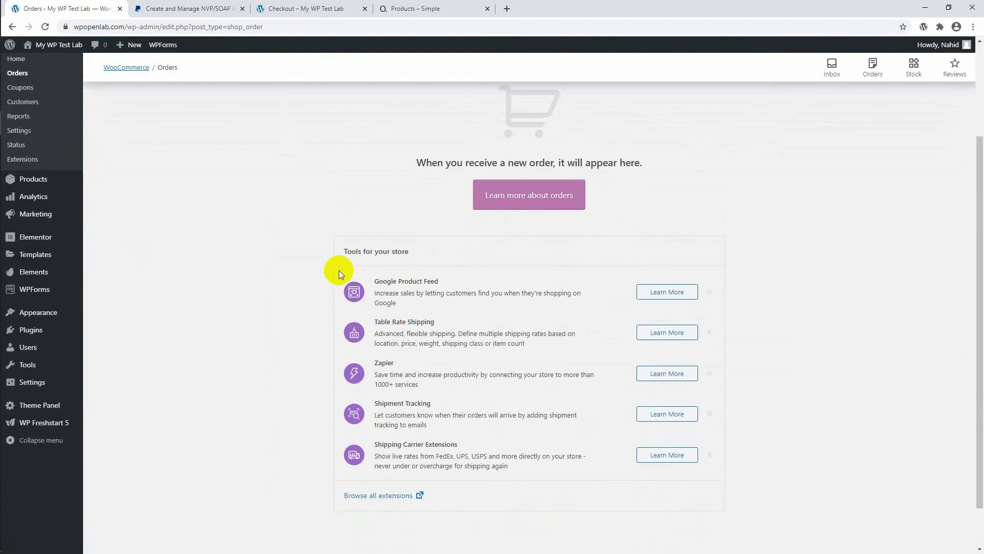
{"action": "scroll", "coordinate": [281, 265], "scroll_direction": "up", "scroll_amount": 1}
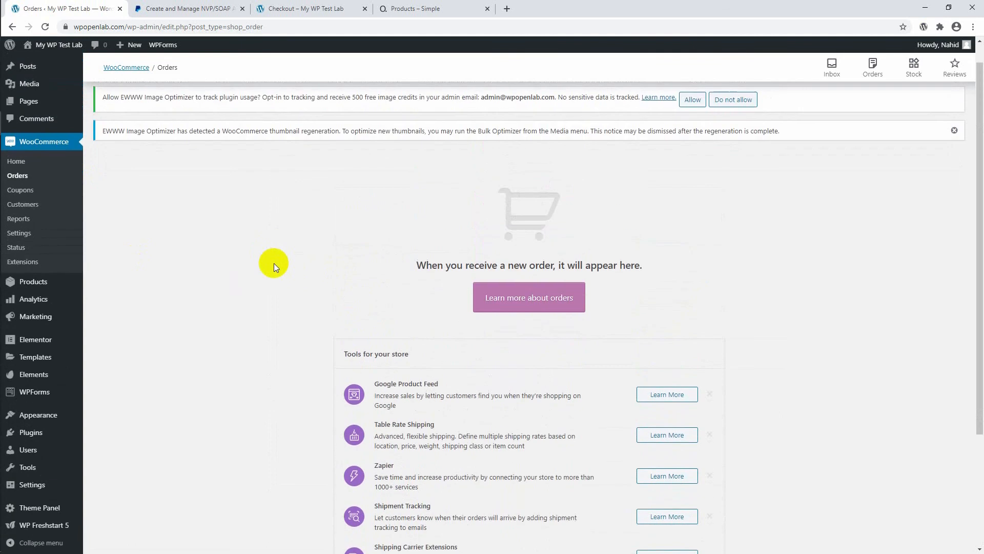
{"action": "left_click", "coordinate": [23, 206]}
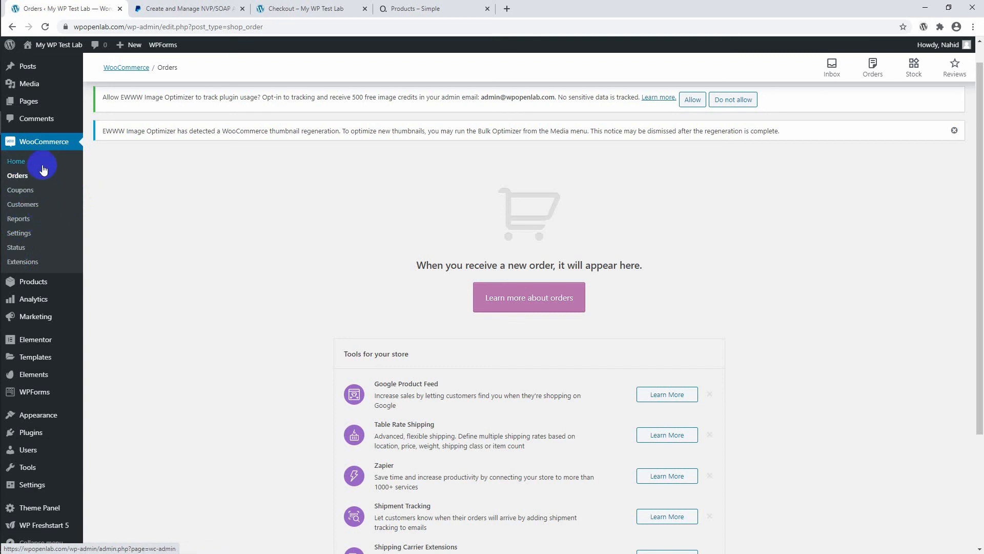
{"action": "scroll", "coordinate": [84, 223], "scroll_direction": "up", "scroll_amount": 1}
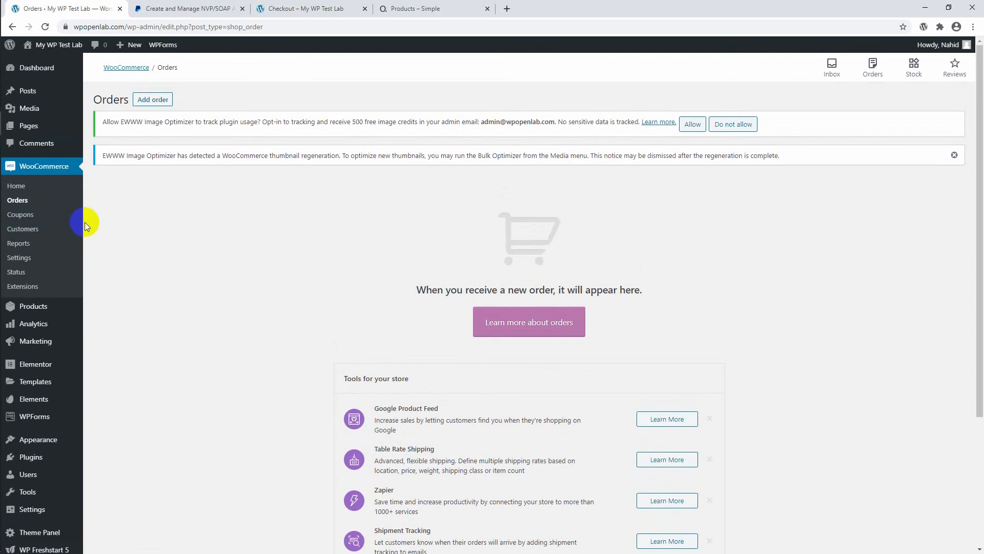
{"action": "scroll", "coordinate": [85, 223], "scroll_direction": "down", "scroll_amount": 4}
{"action": "scroll", "coordinate": [85, 222], "scroll_direction": "up", "scroll_amount": 4}
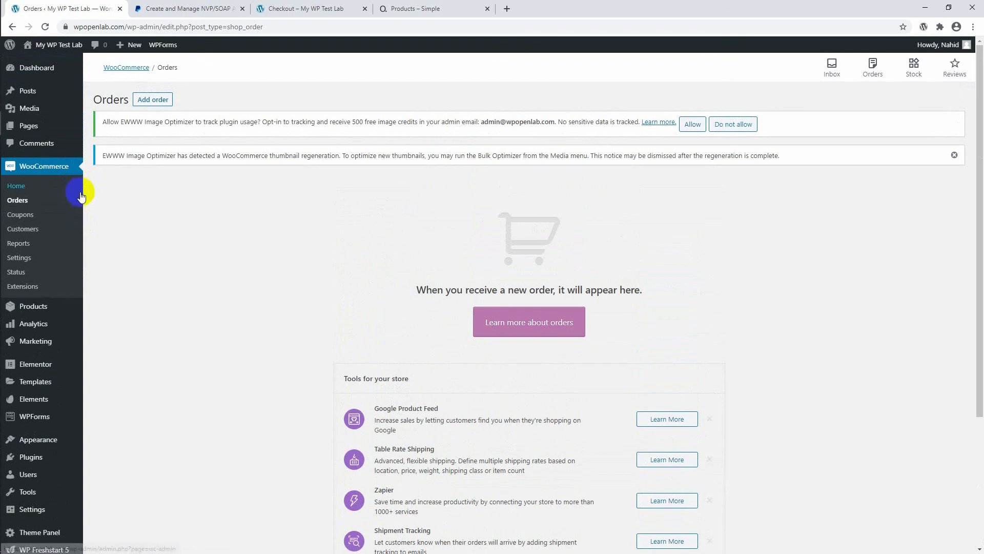
Switch to the OceanWP Simple demo store, open its homepage, and look through the products.
{"action": "left_click", "coordinate": [411, 12]}
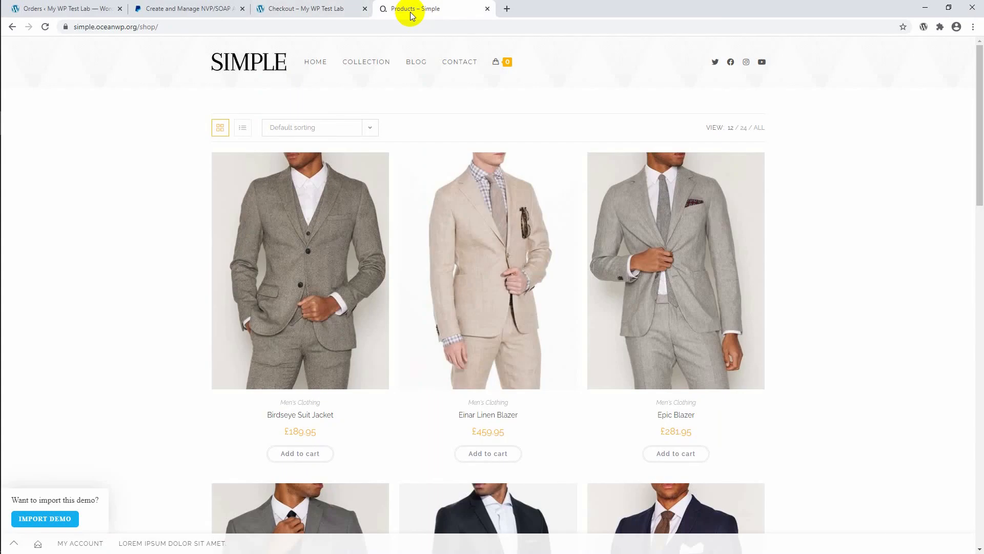
{"action": "left_click", "coordinate": [316, 62]}
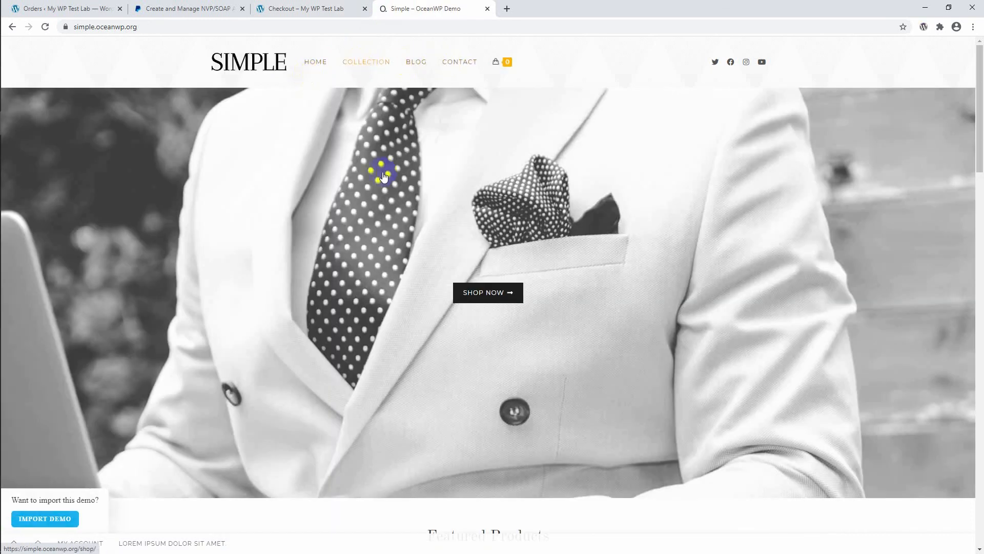
{"action": "scroll", "coordinate": [418, 279], "scroll_direction": "down", "scroll_amount": 20}
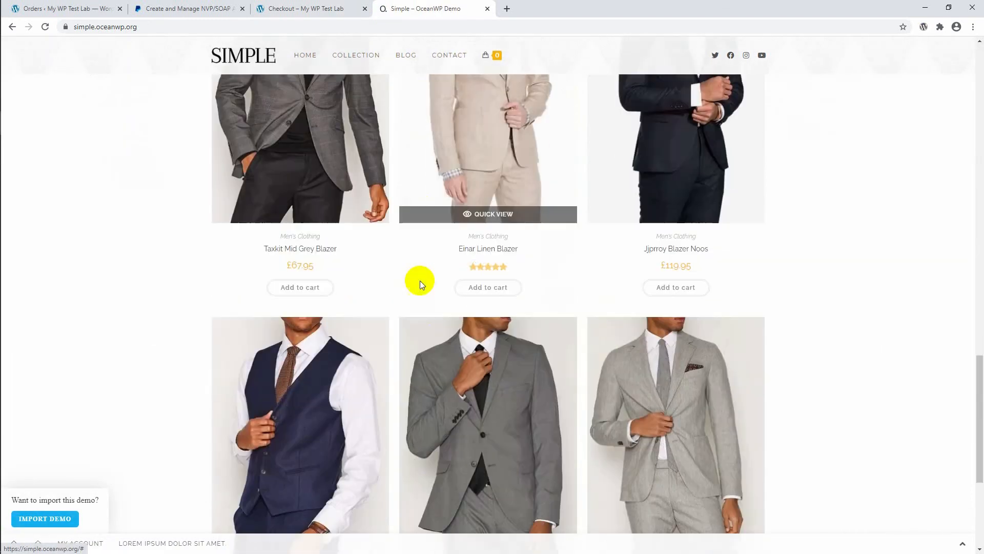
{"action": "scroll", "coordinate": [420, 281], "scroll_direction": "down", "scroll_amount": 5}
{"action": "scroll", "coordinate": [410, 281], "scroll_direction": "up", "scroll_amount": 18}
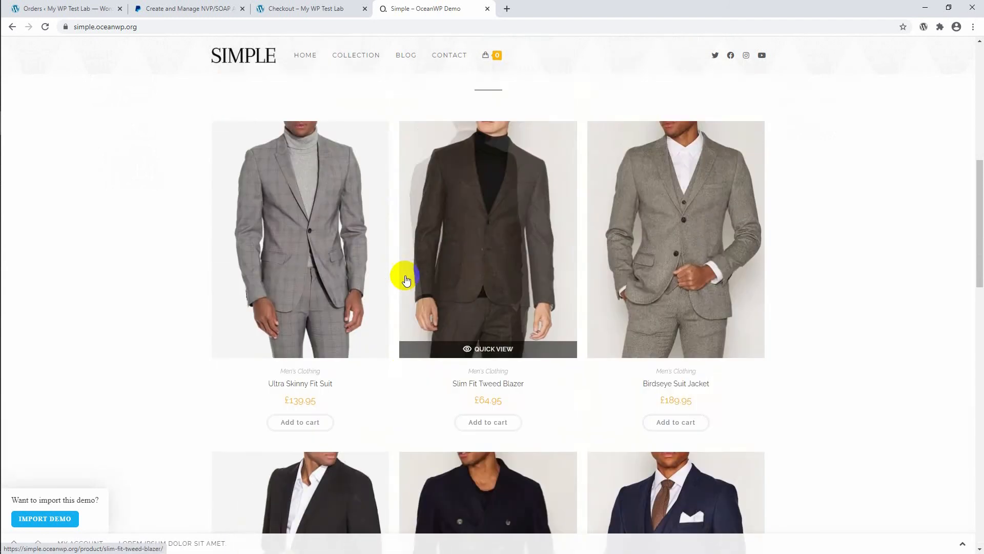
{"action": "scroll", "coordinate": [404, 277], "scroll_direction": "up", "scroll_amount": 9}
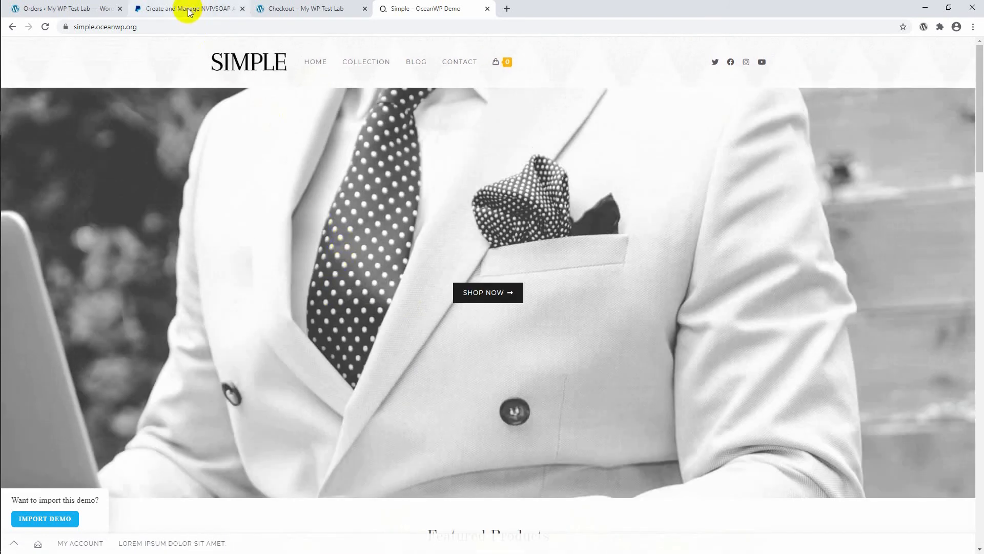
{"action": "left_click", "coordinate": [190, 10]}
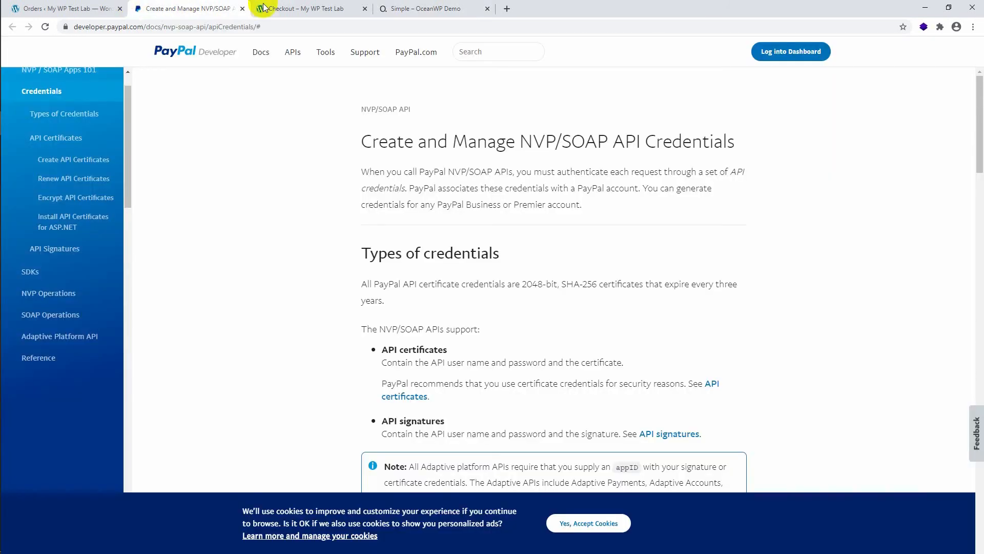
{"action": "left_click", "coordinate": [290, 5]}
{"action": "left_click", "coordinate": [392, 7]}
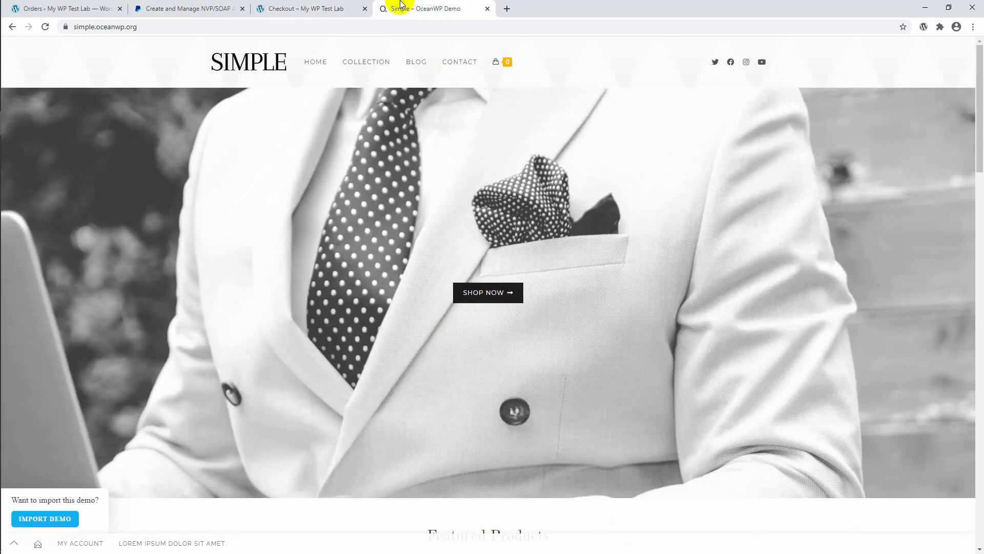